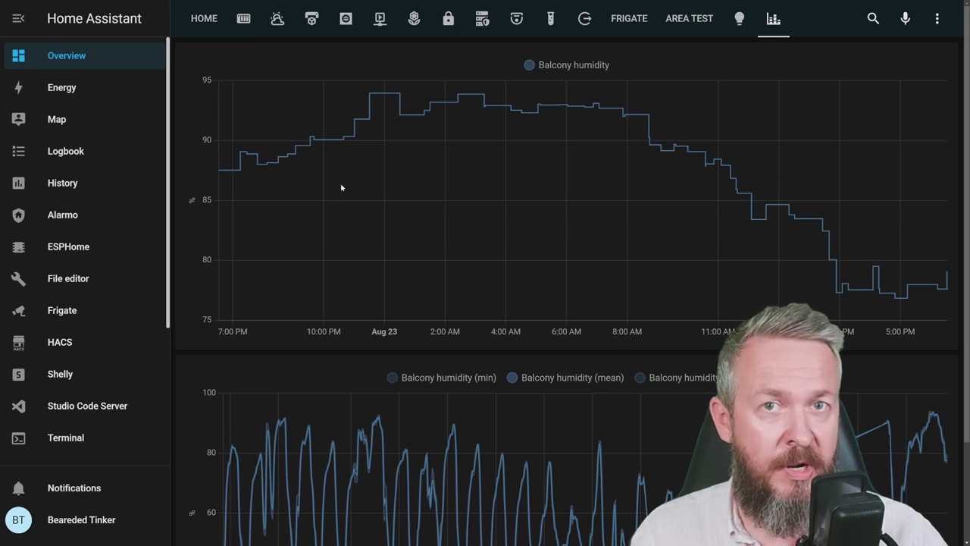
Scroll through the humidity charts and bring up the mini-graph-card page in HACS Frontend
scroll(442, 275, down, 3)
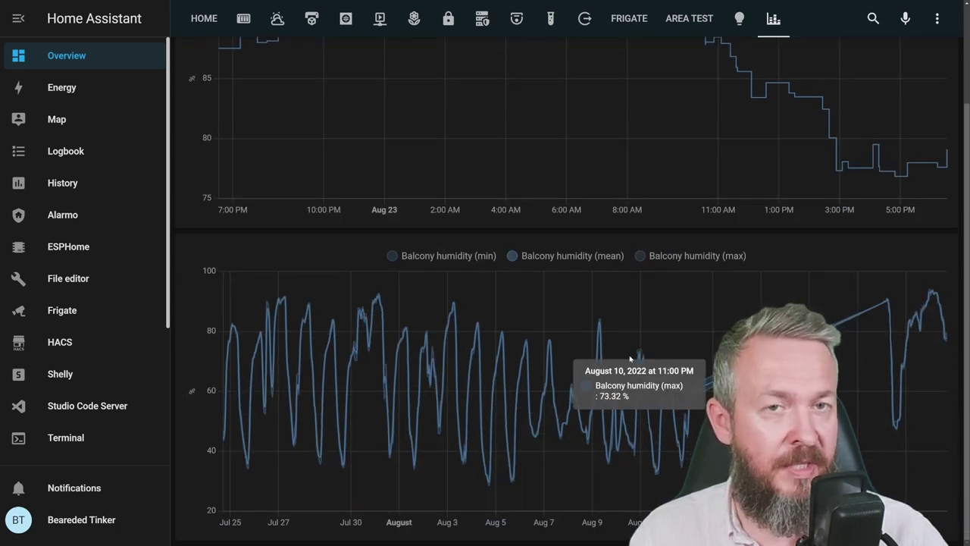
scroll(624, 361, up, 3)
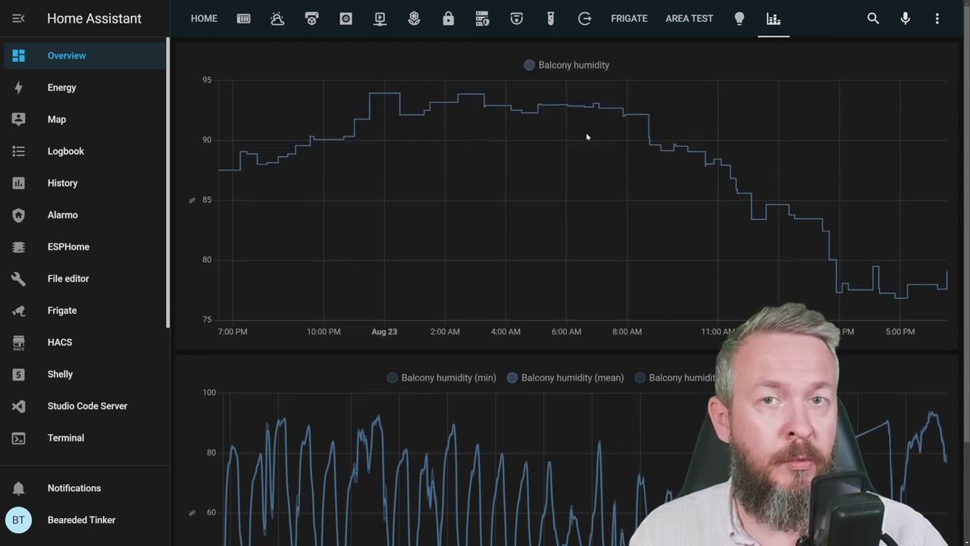
scroll(842, 306, down, 3)
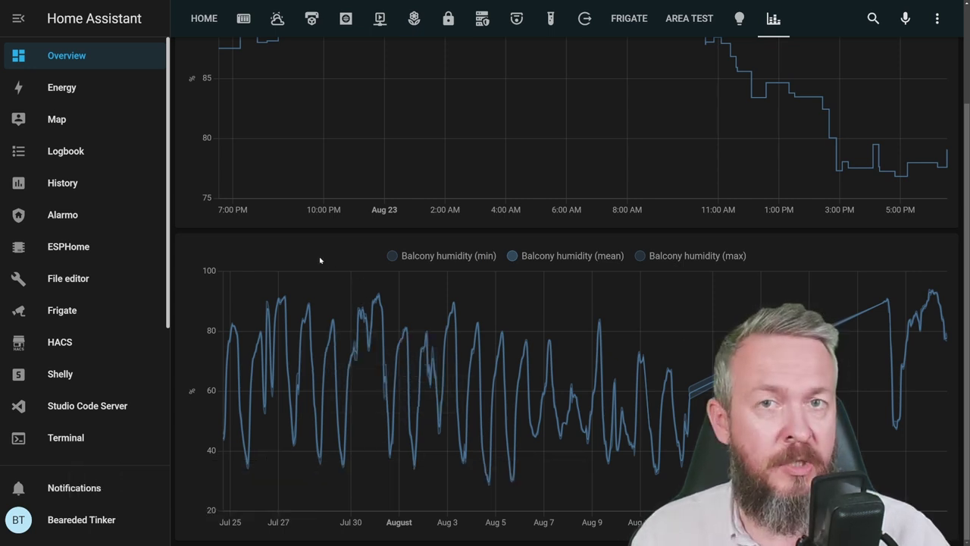
mouse_move(269, 382)
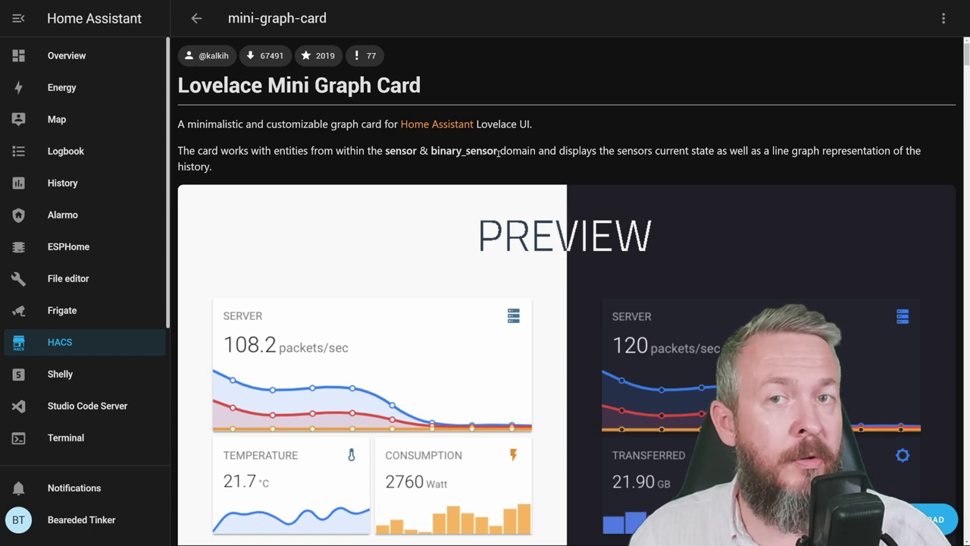
Search HACS for 'mini', download mini-graph-card v0.11.0 and reload the browser
scroll(498, 151, down, 2)
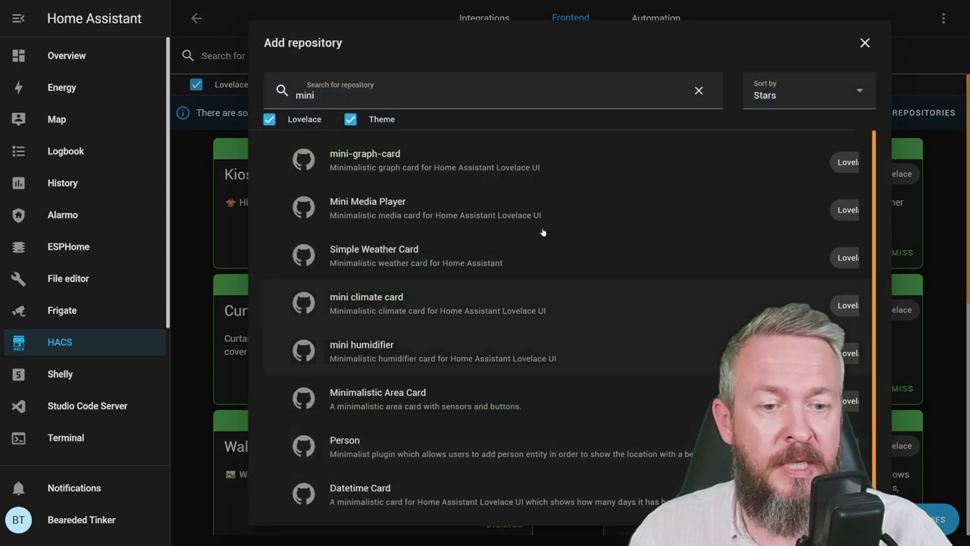
click(442, 93)
key(ctrl+a)
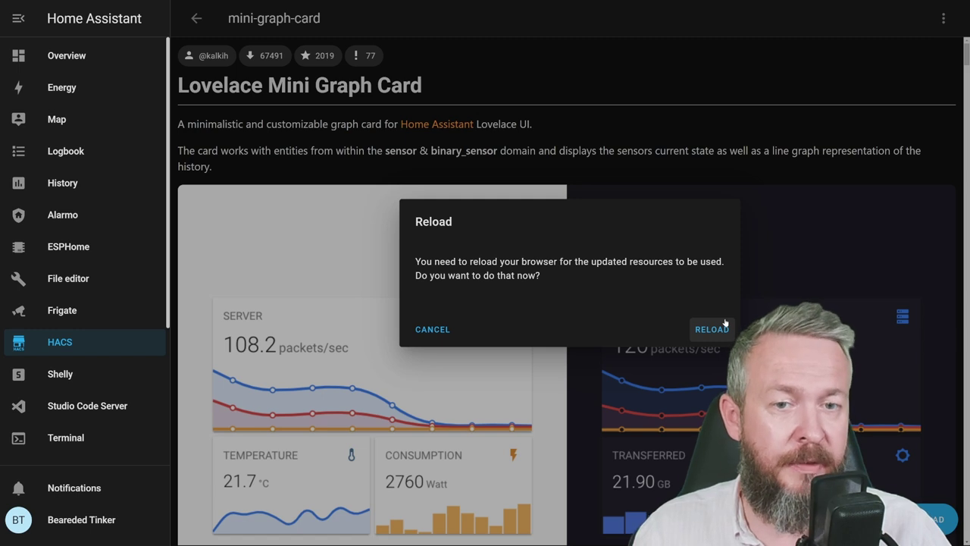
click(712, 329)
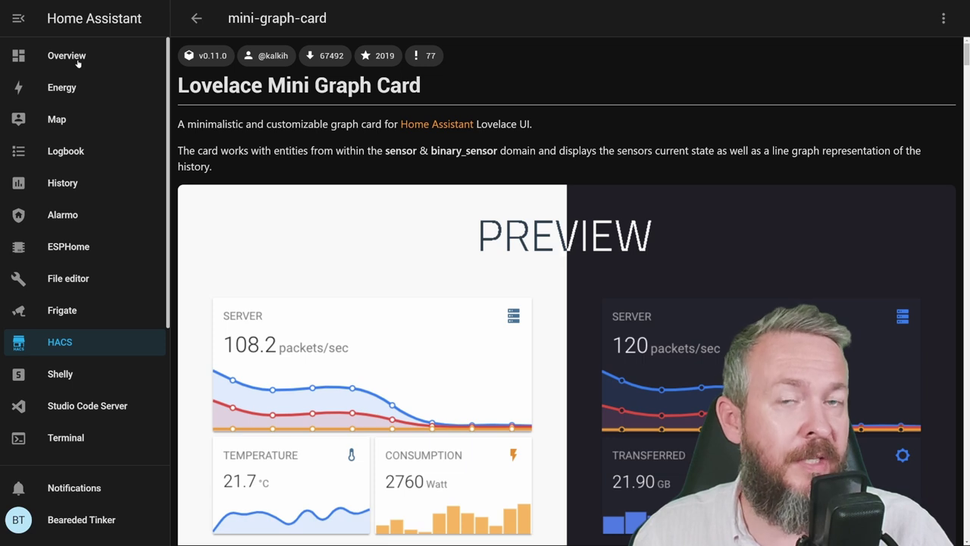
Review the Resources list under Settings > Dashboards
scroll(61, 261, down, 5)
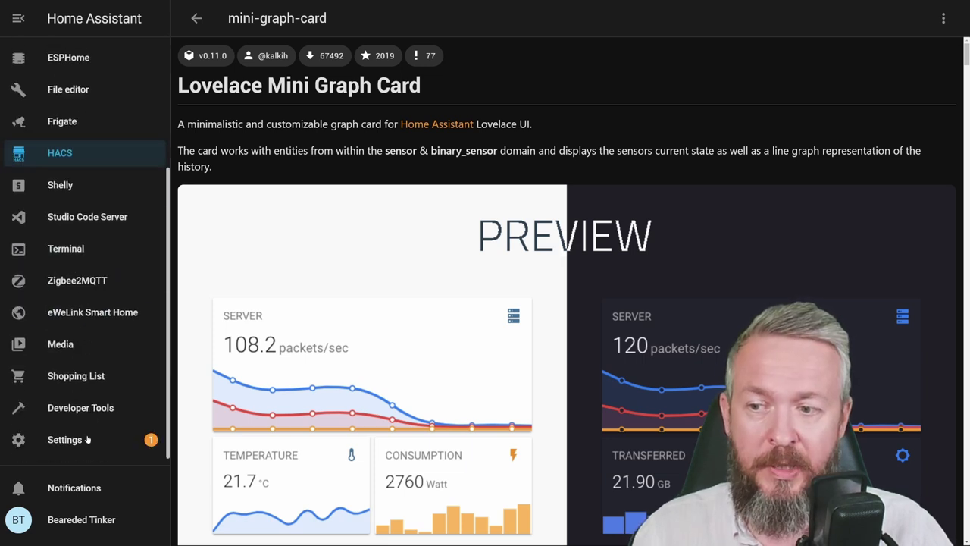
click(87, 440)
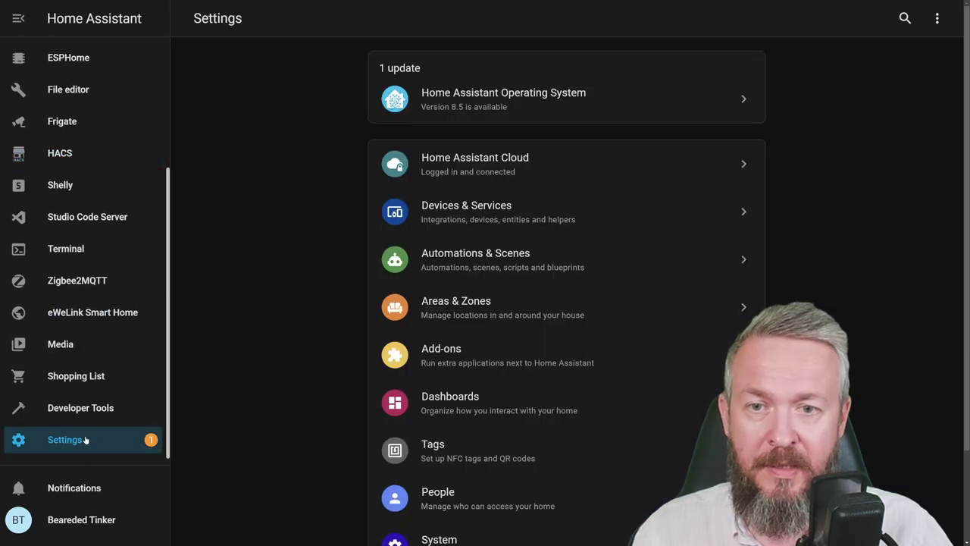
click(483, 410)
click(943, 23)
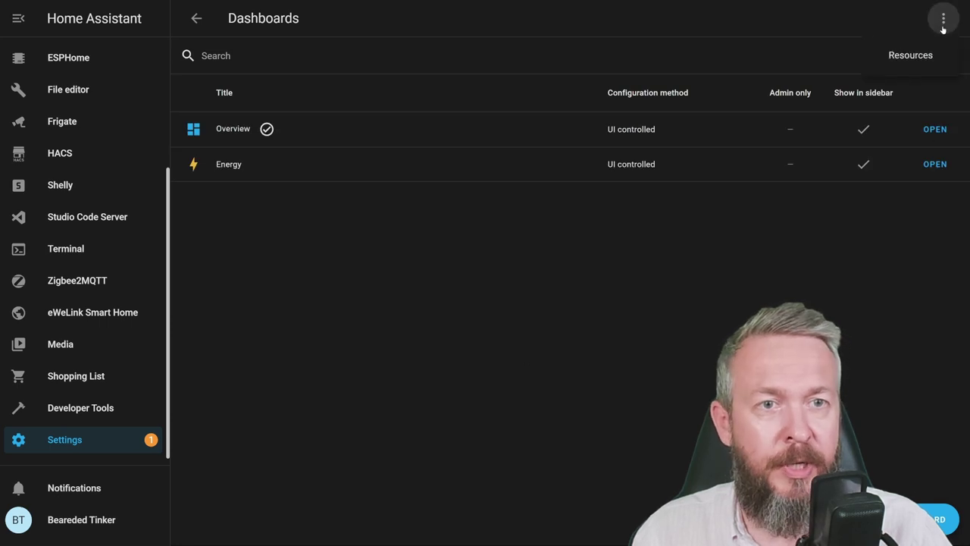
click(931, 55)
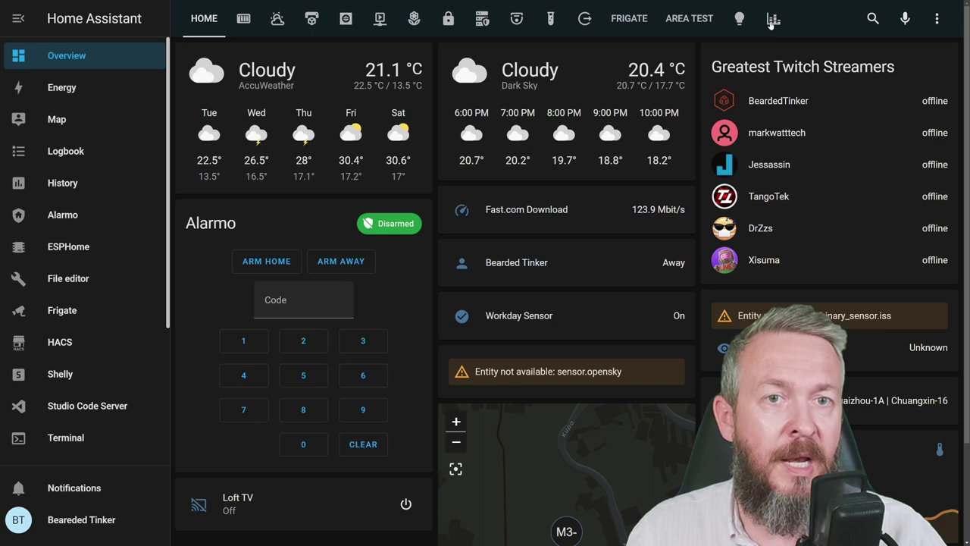
Switch to the Graphs view and put the dashboard into edit mode
click(772, 23)
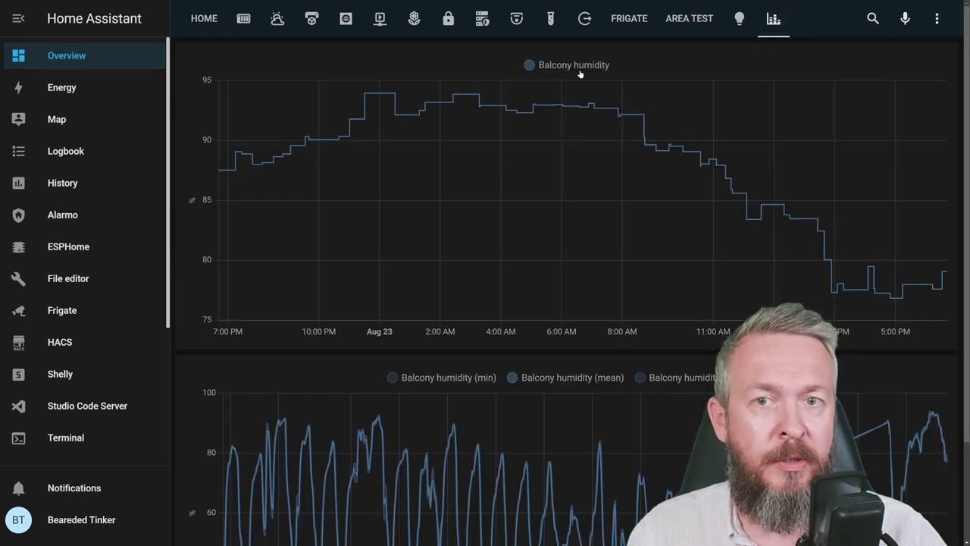
scroll(578, 197, down, 2)
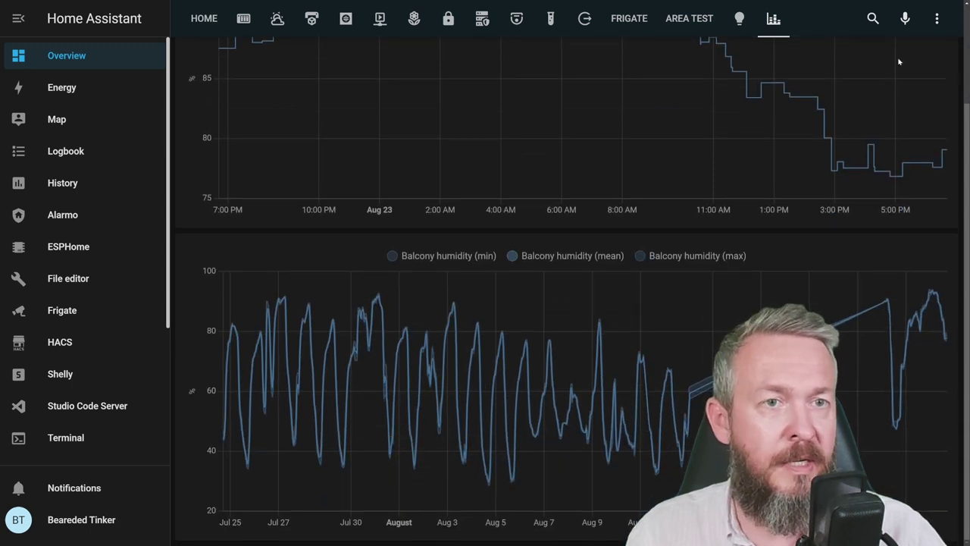
click(937, 19)
click(906, 58)
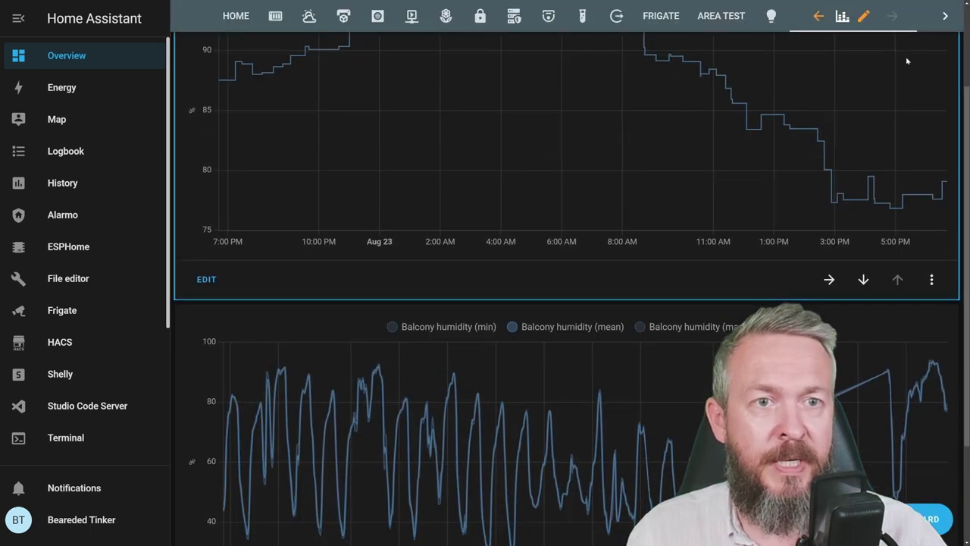
Add a new card, choosing Custom: Mini Graph Card from a 'mi' search
click(929, 520)
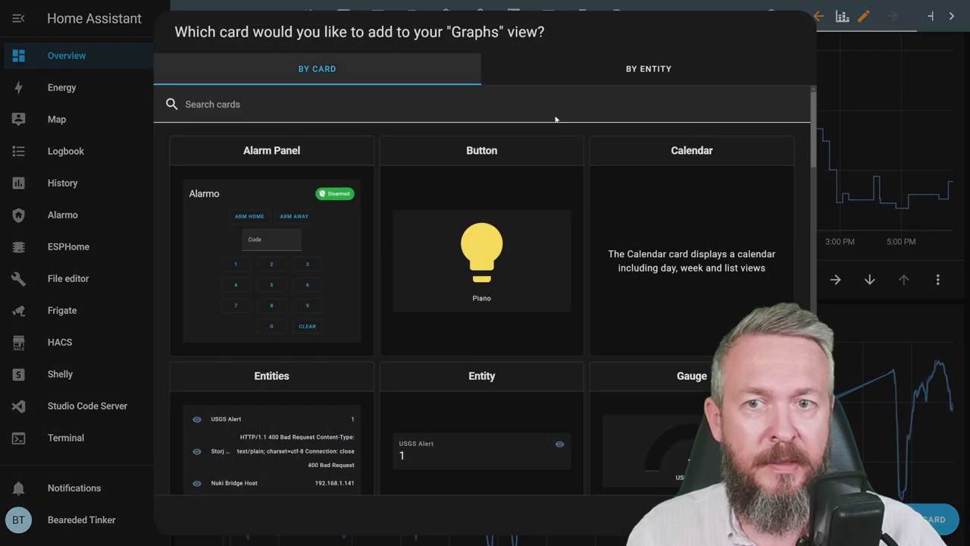
text(mi)
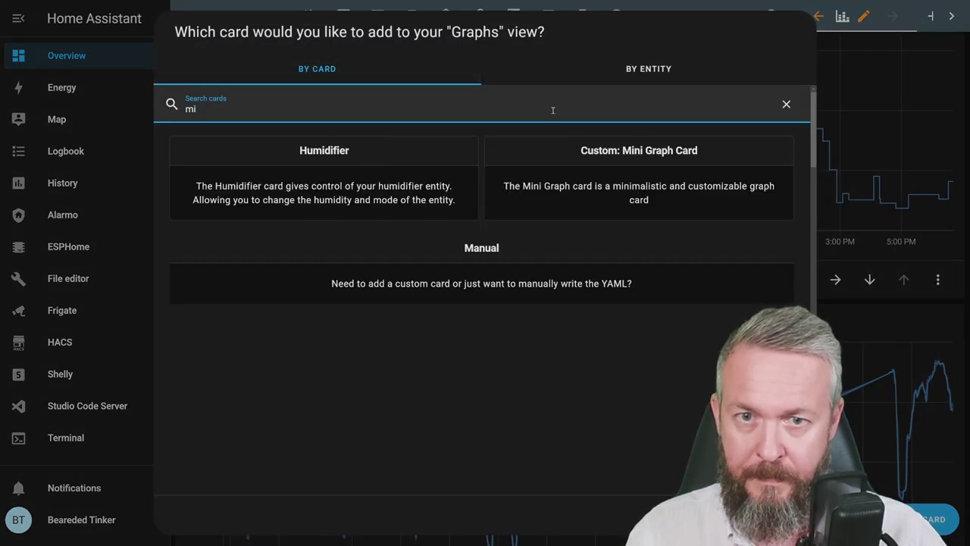
click(609, 195)
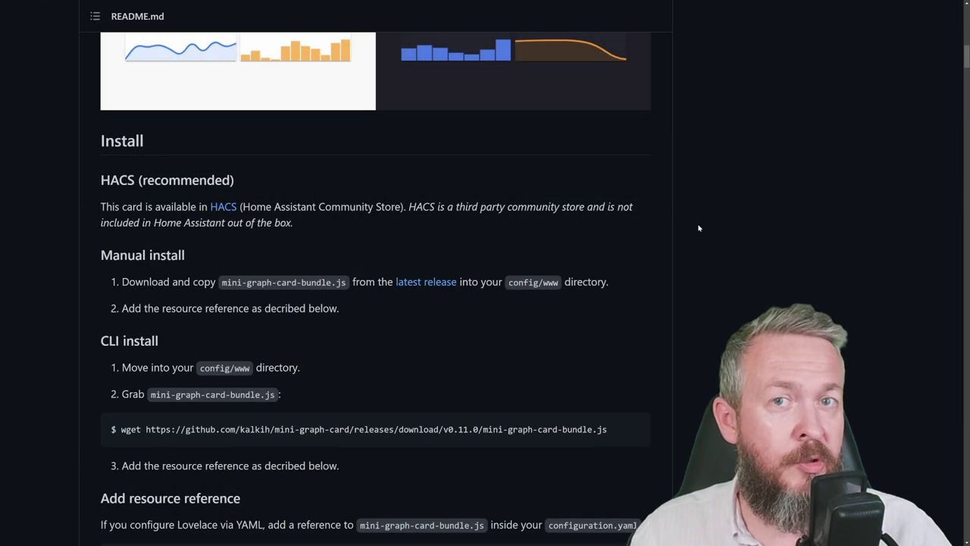
Copy the Single entity card example from the README's Example usage section
scroll(699, 227, down, 1)
scroll(417, 439, down, 4)
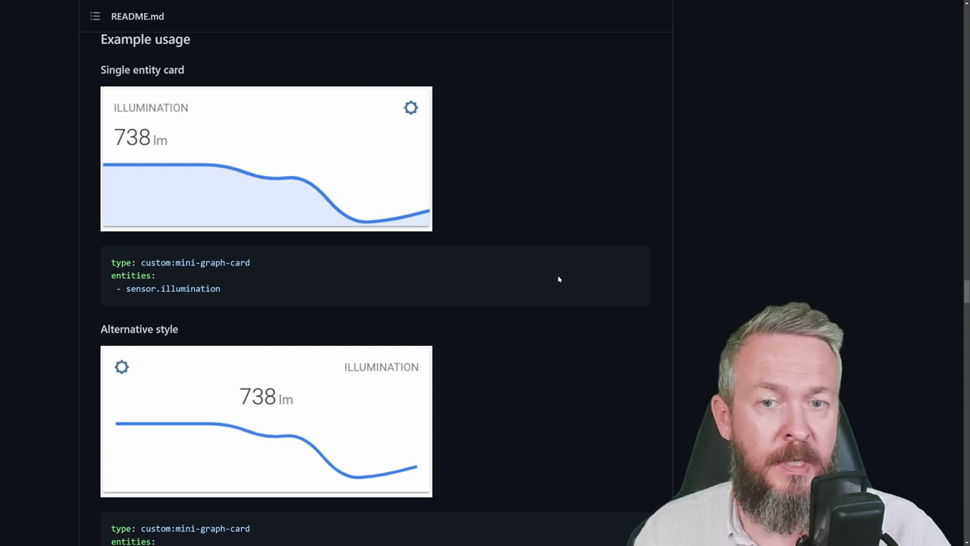
click(636, 262)
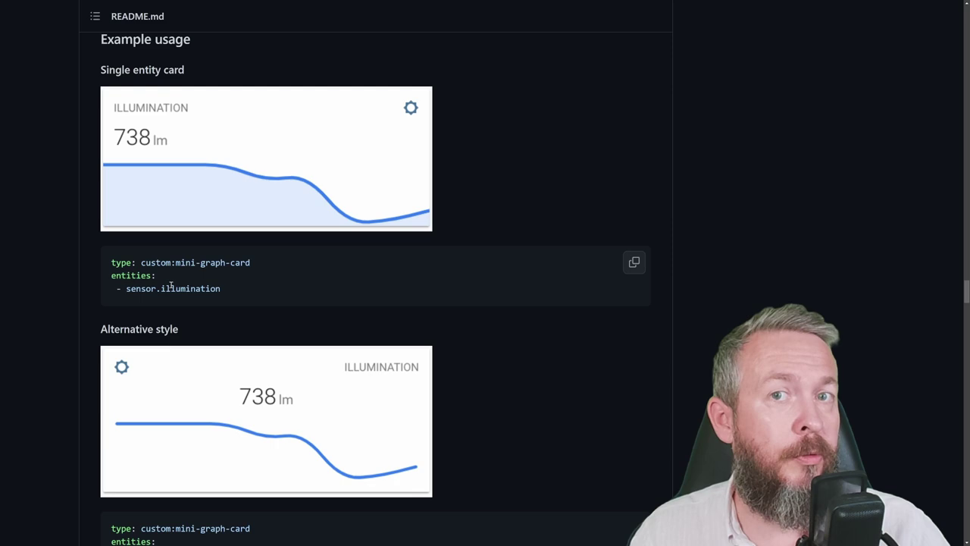
scroll(171, 286, down, 12)
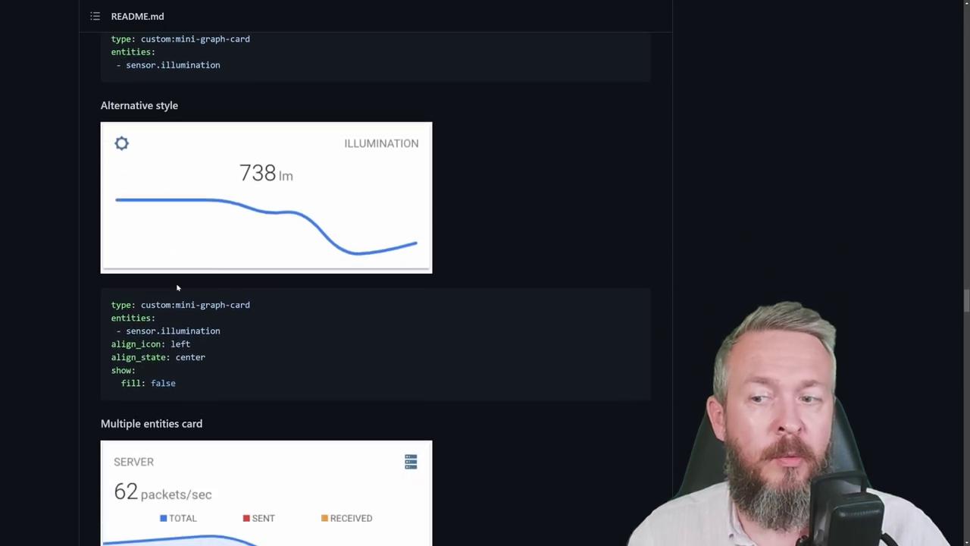
scroll(191, 331, down, 3)
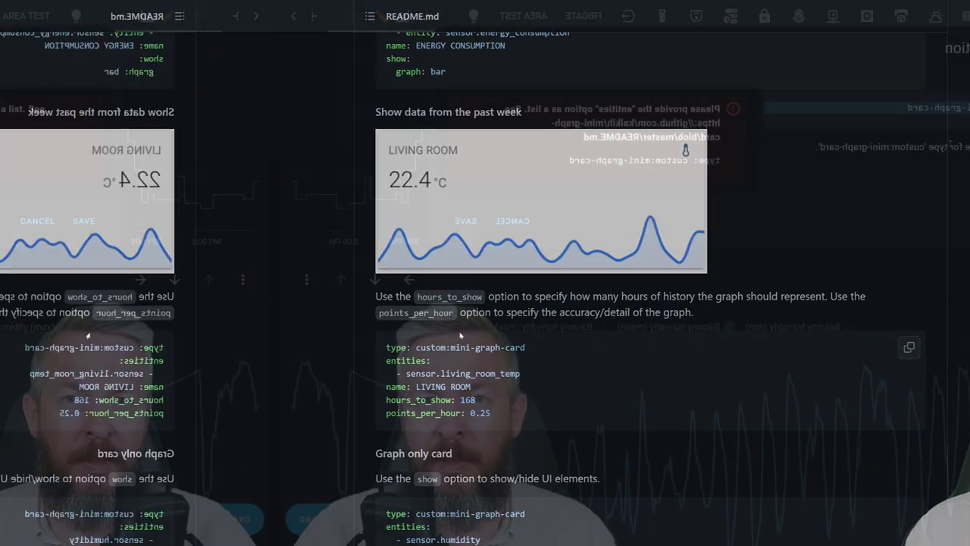
Paste the example config, swap its entity for the balcony humidity sensor, and save the card
key(ctrl+v)
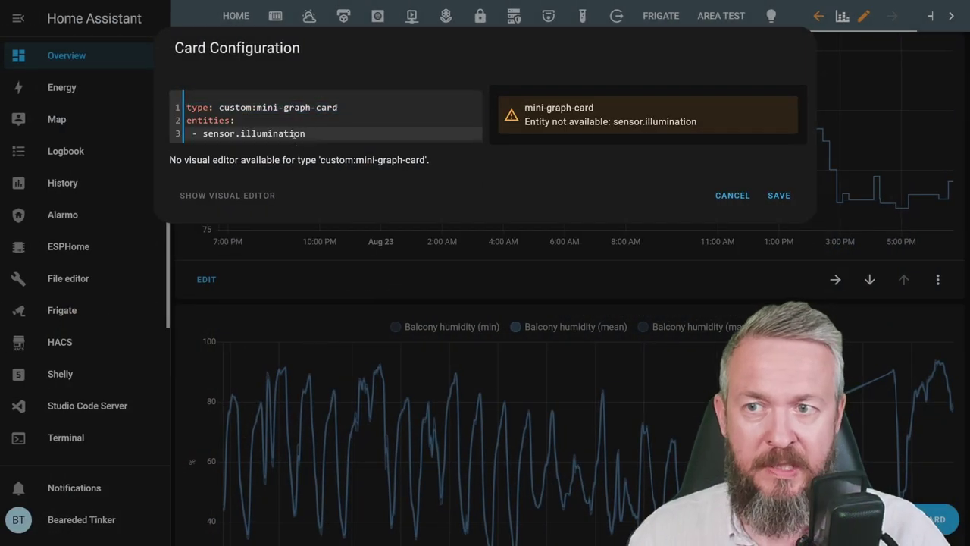
double_click(282, 133)
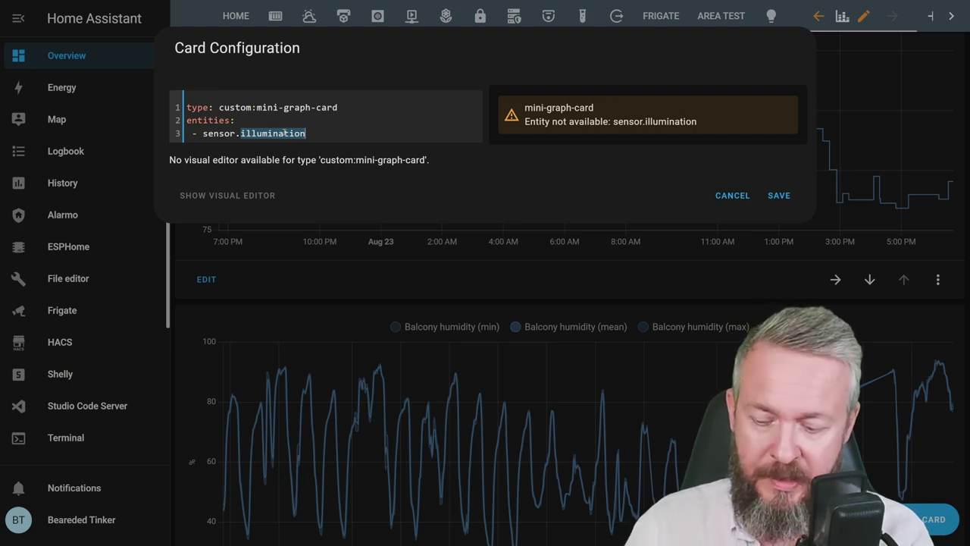
text(ba)
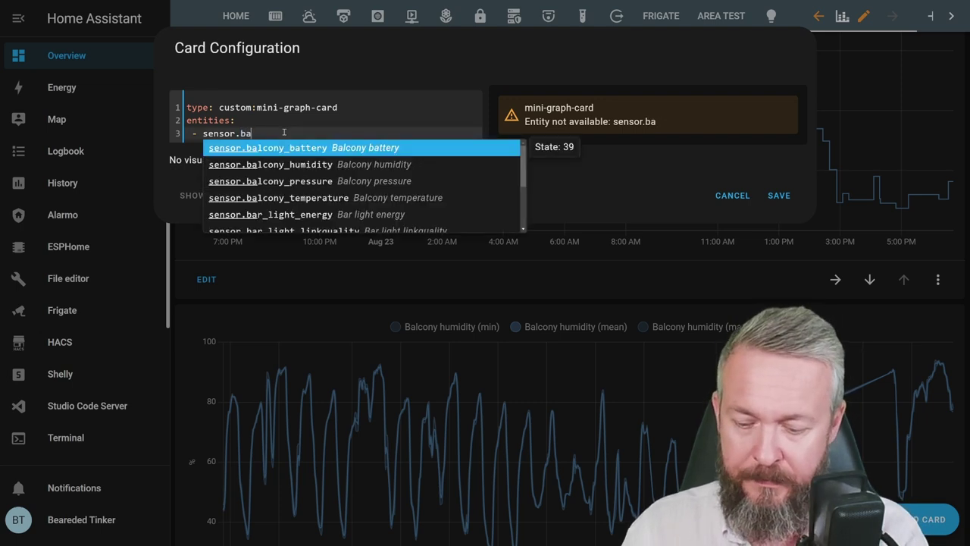
text(lcony)
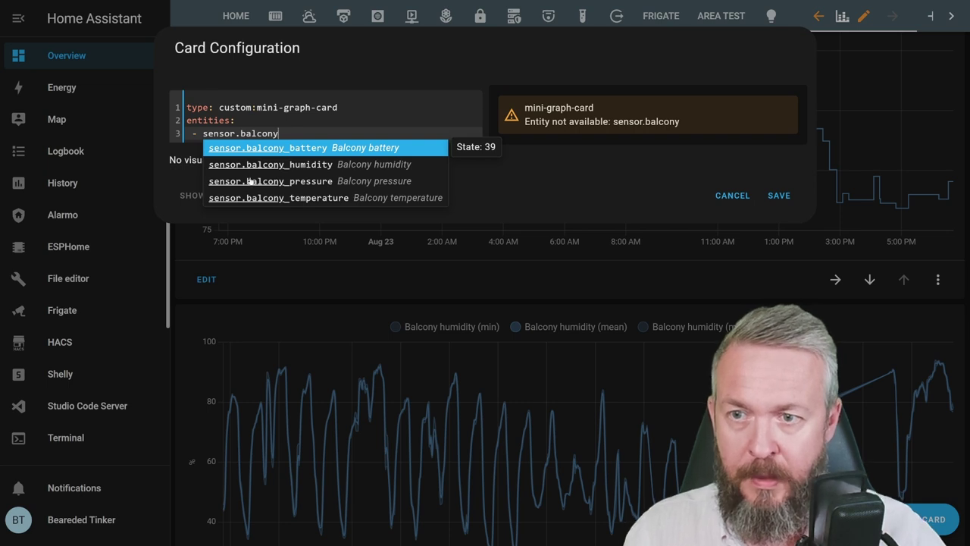
click(247, 165)
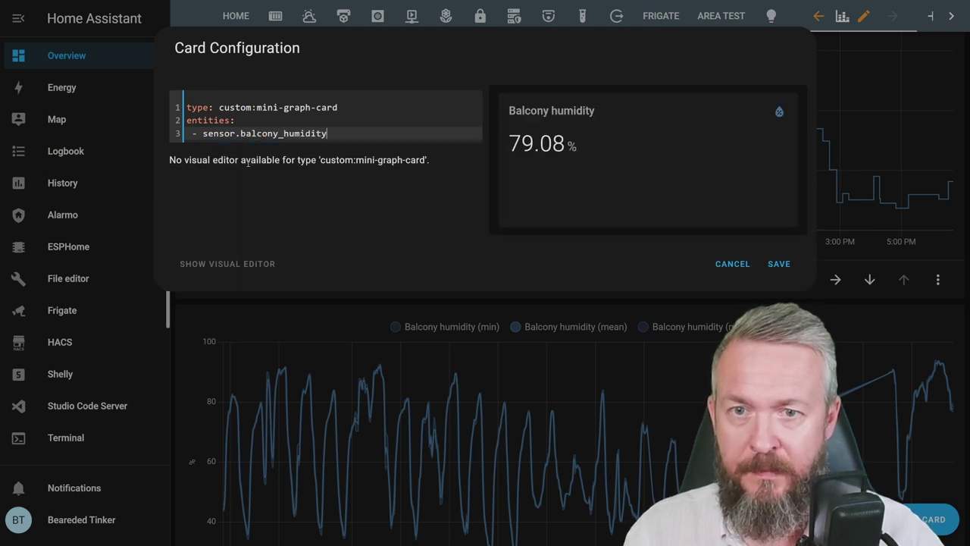
click(781, 262)
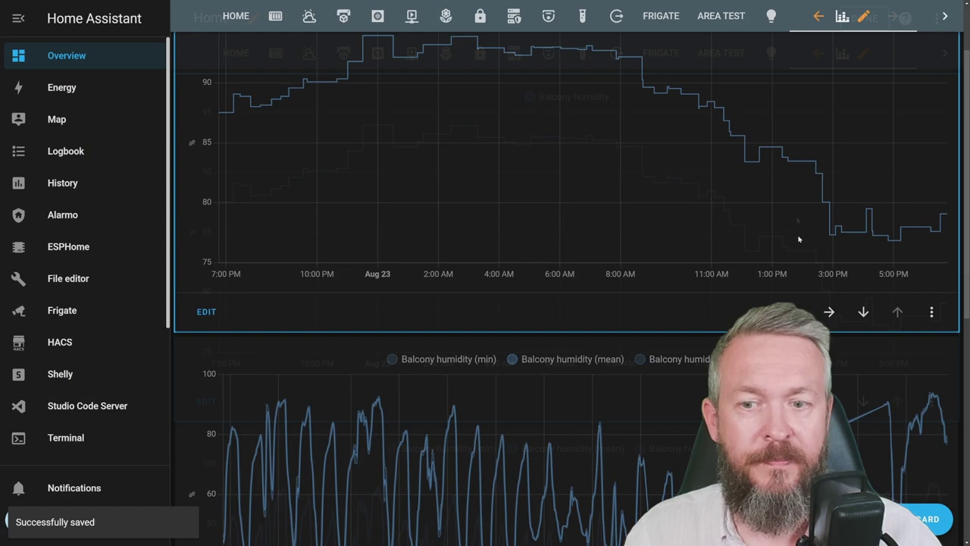
scroll(792, 227, up, 2)
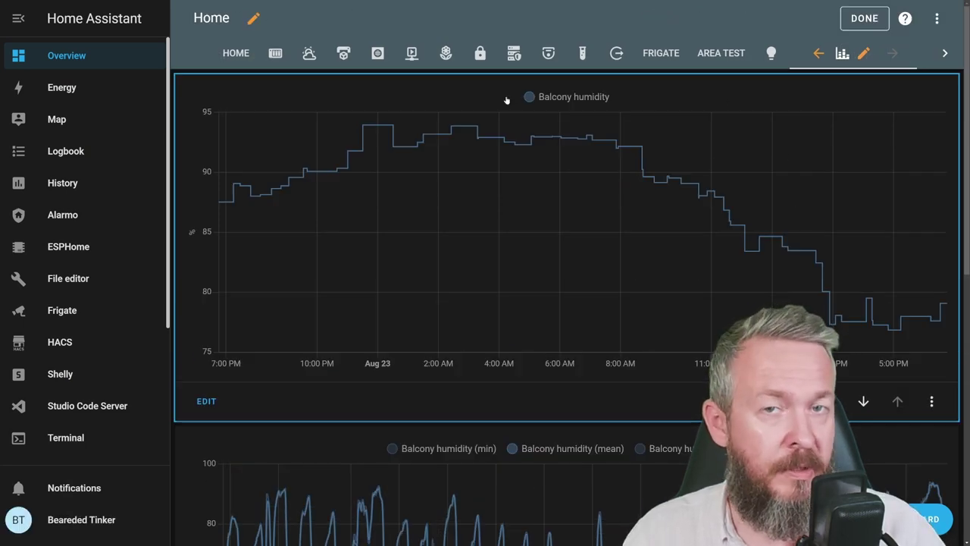
scroll(573, 394, down, 4)
scroll(602, 340, down, 3)
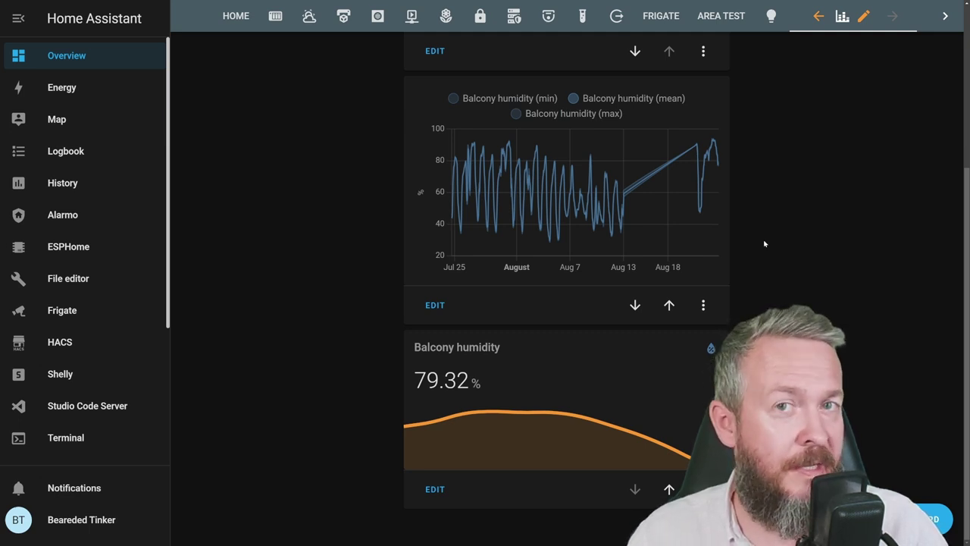
Find apexcharts-card in HACS Frontend with an 'ape' search, download it, and return to Overview
click(57, 342)
click(531, 242)
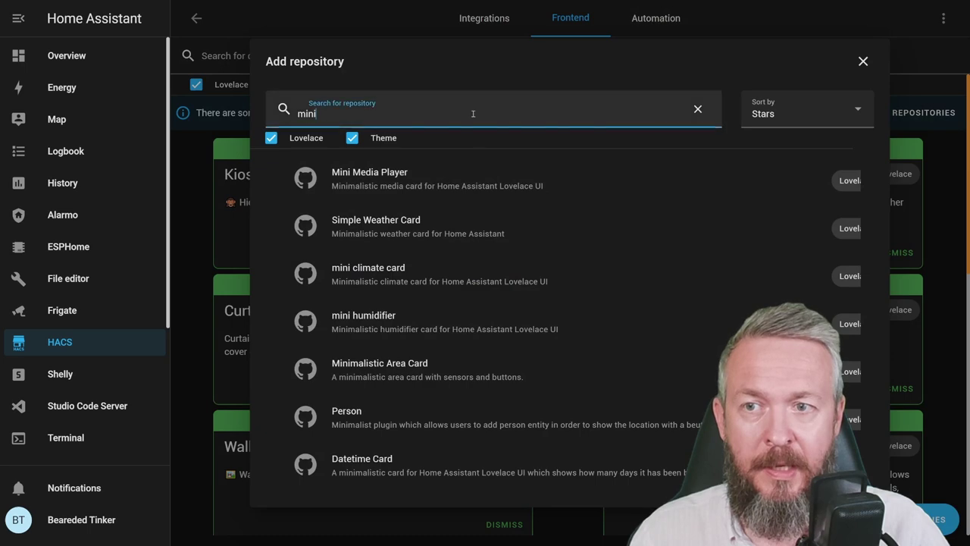
double_click(472, 113)
text(ape)
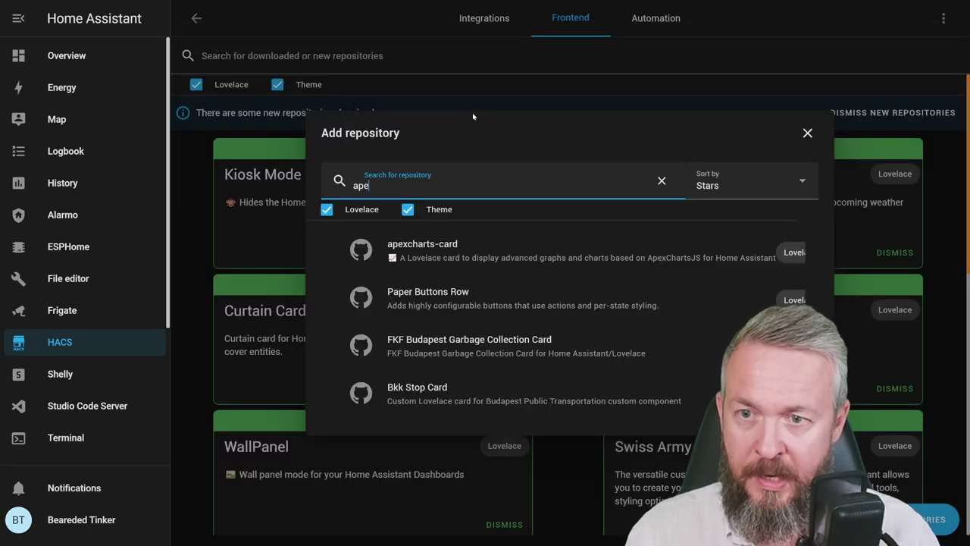
click(432, 254)
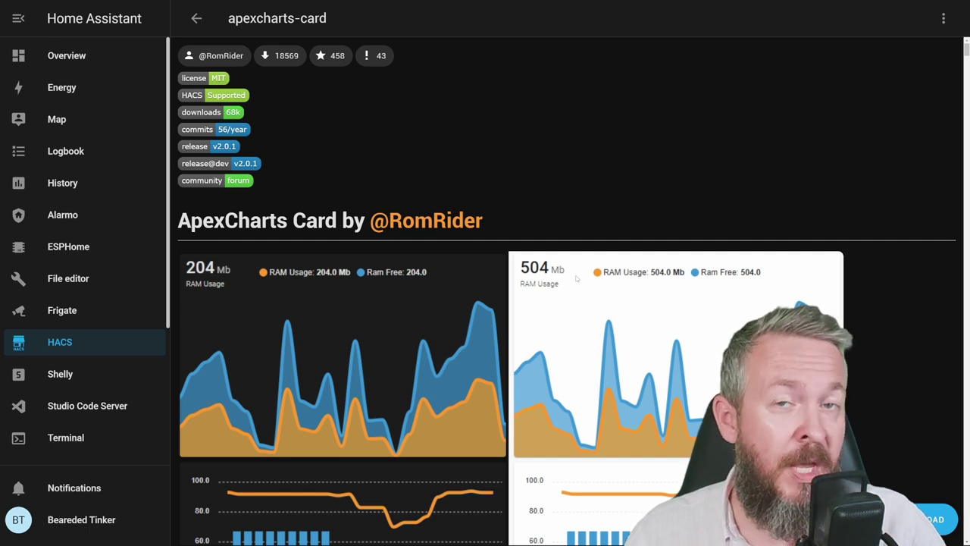
scroll(576, 279, down, 2)
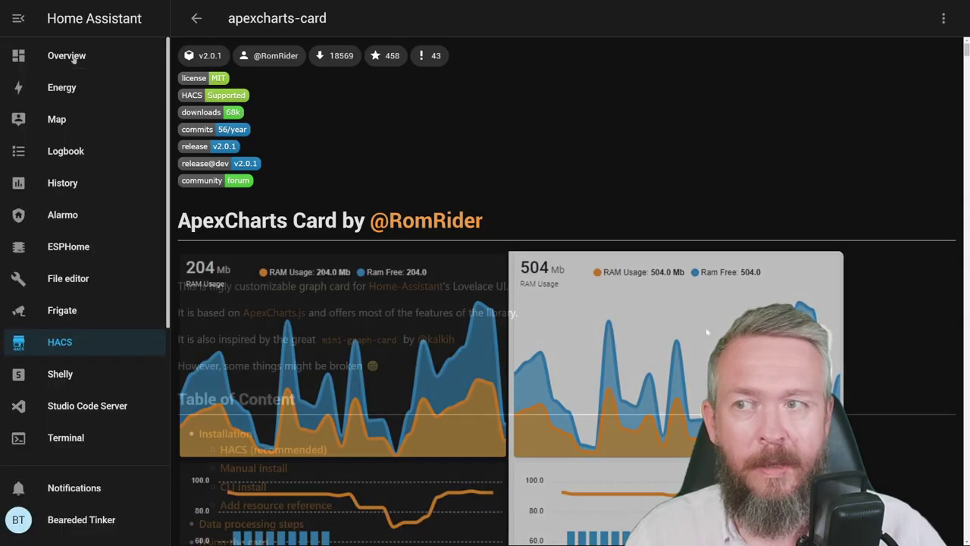
click(67, 55)
On the Graphs view in edit mode, add an ApexCharts Card found by searching 'apex'
click(773, 18)
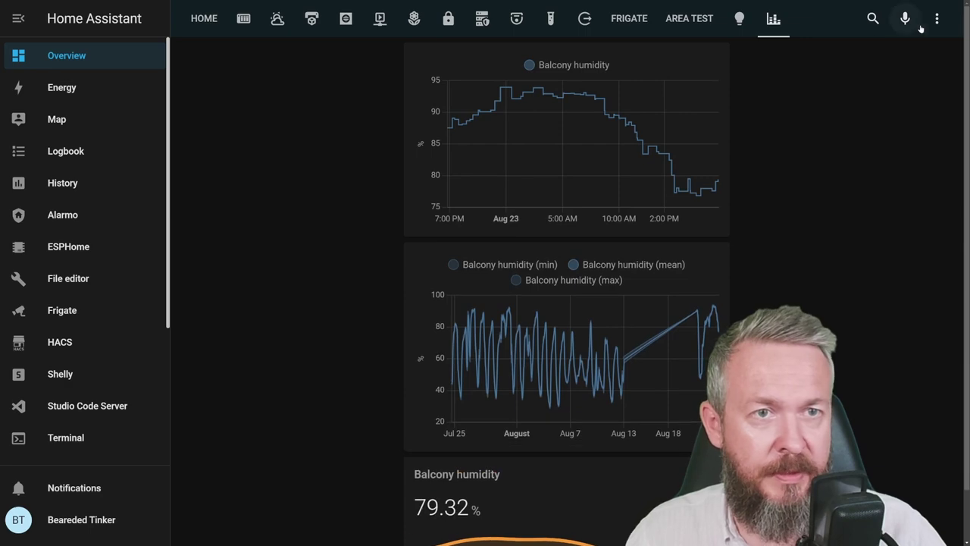
click(937, 18)
click(887, 53)
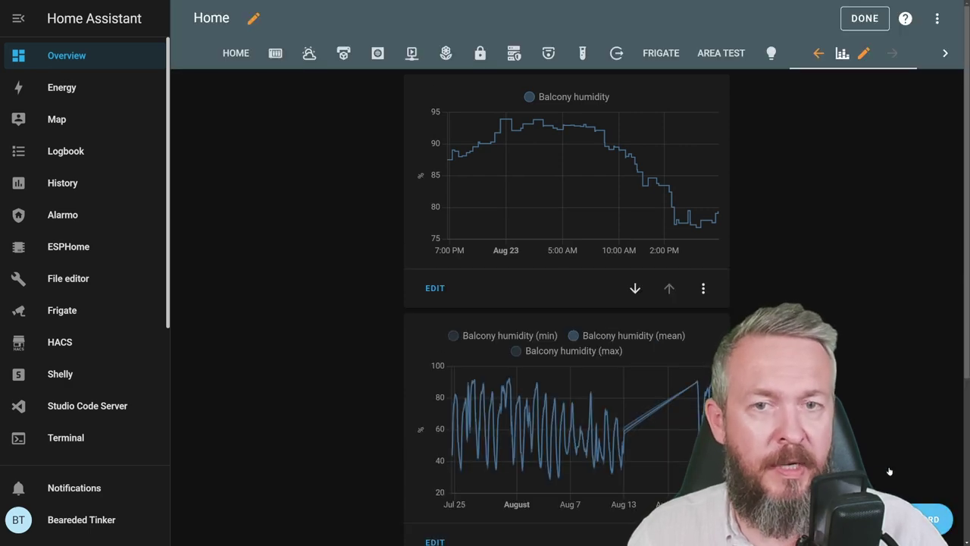
click(923, 519)
click(473, 105)
text(a)
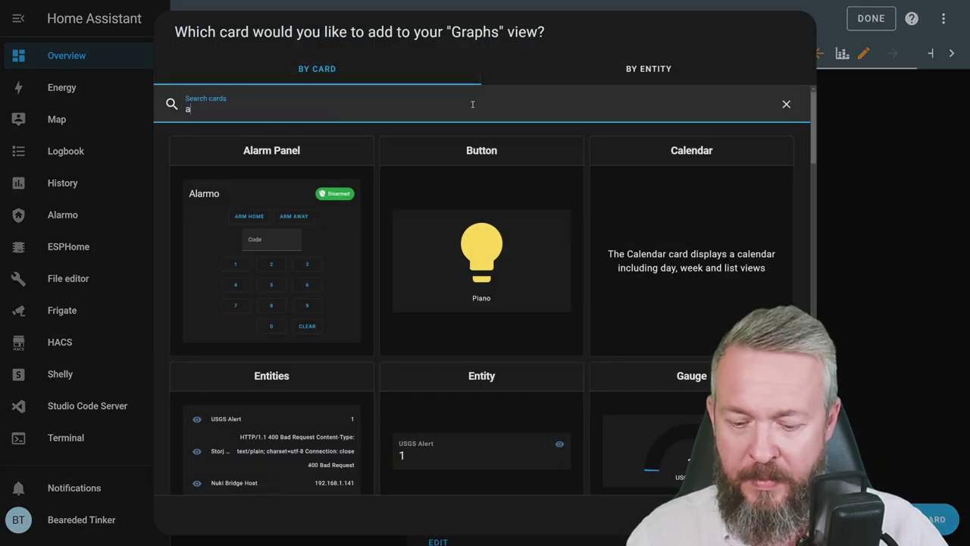
text(pex)
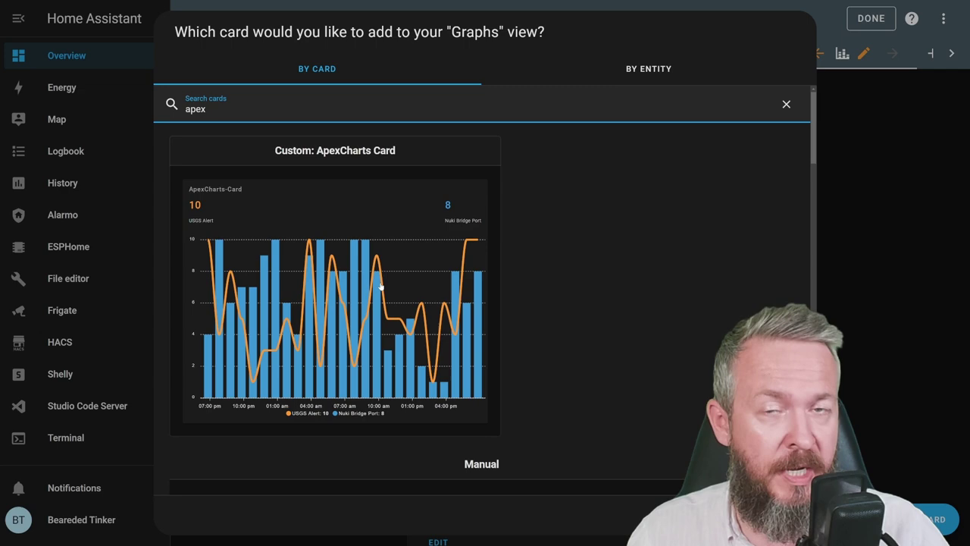
click(381, 286)
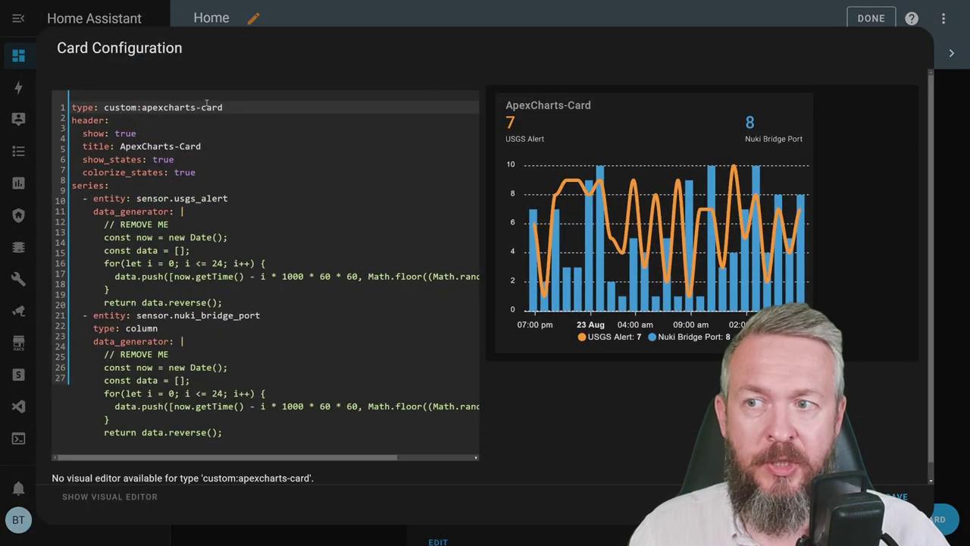
Title the card Humidity with series sensor.balcony_humidity and sensor.loggia_humidity
double_click(142, 148)
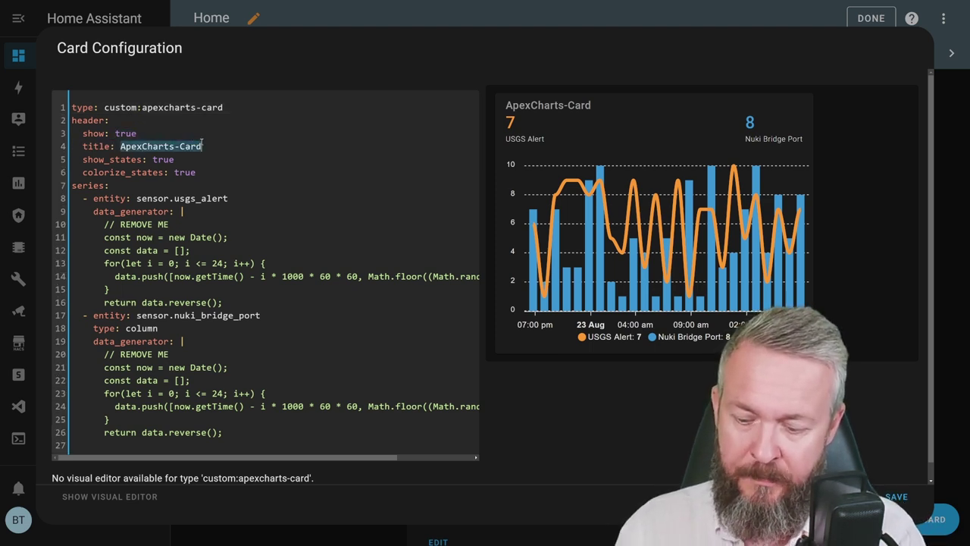
text(Humidity)
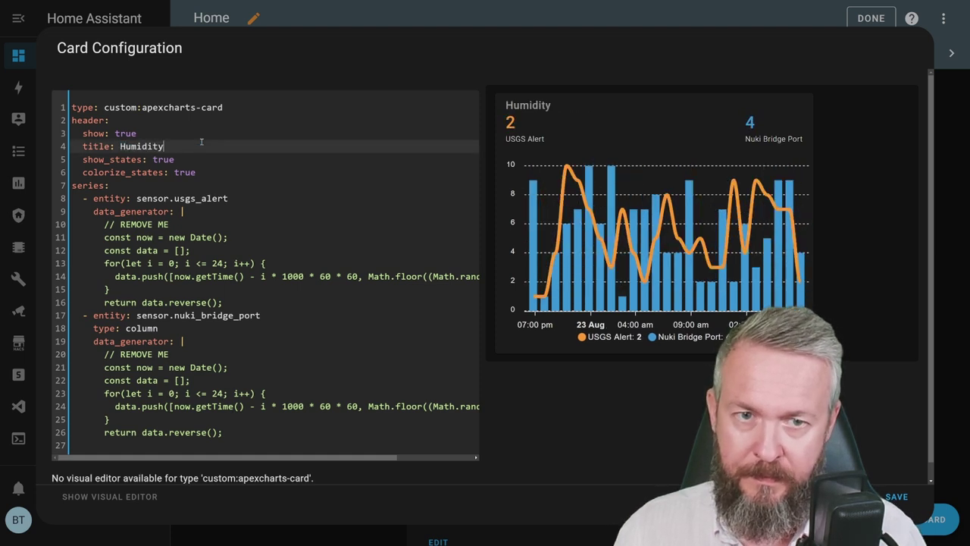
double_click(177, 198)
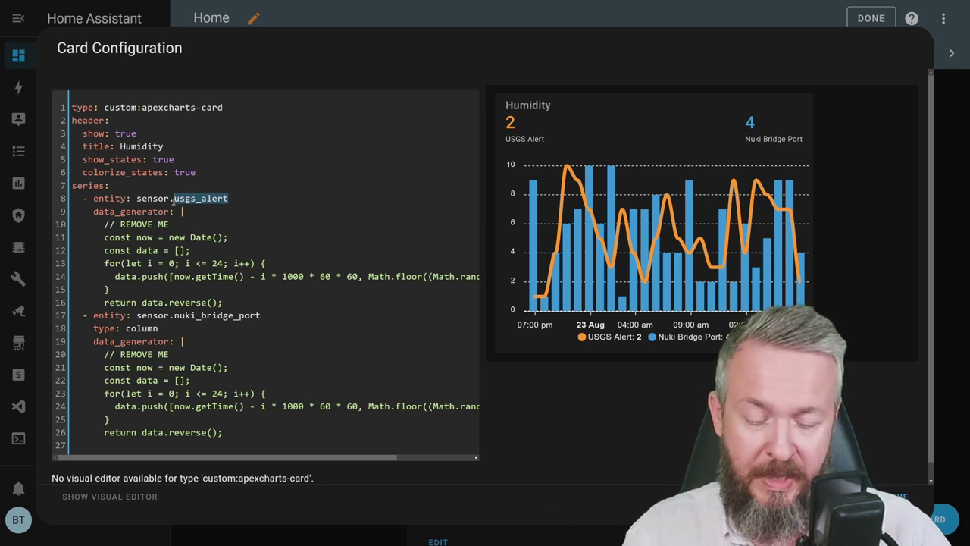
text(balc)
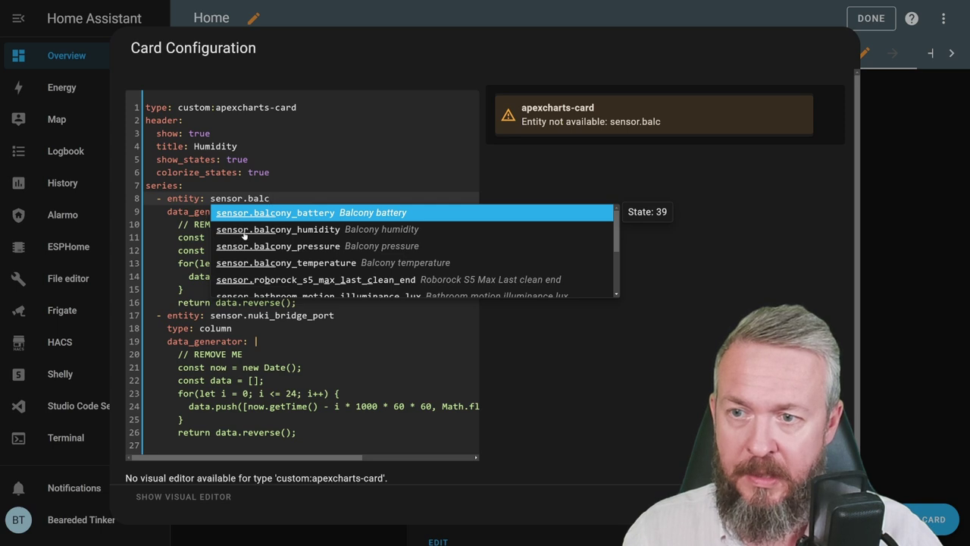
click(244, 232)
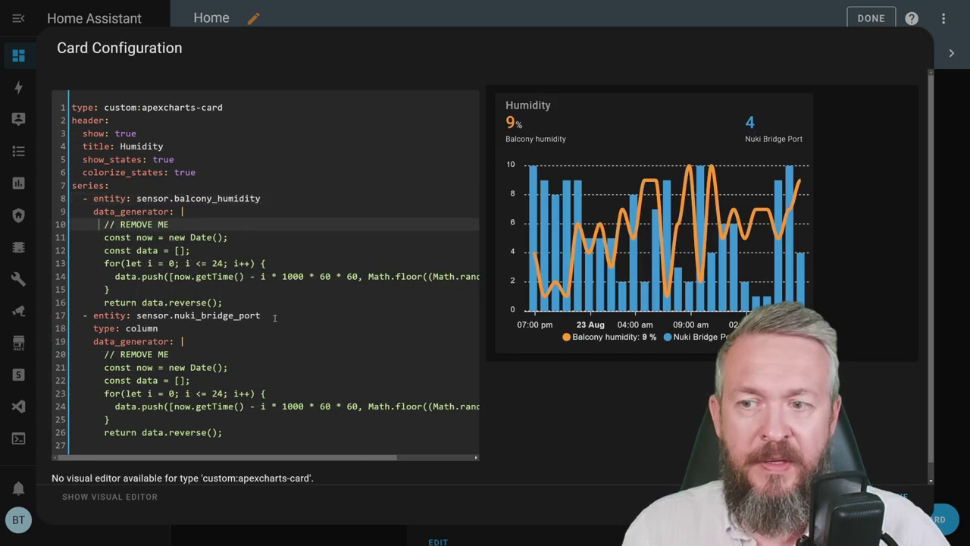
drag(261, 315, 177, 316)
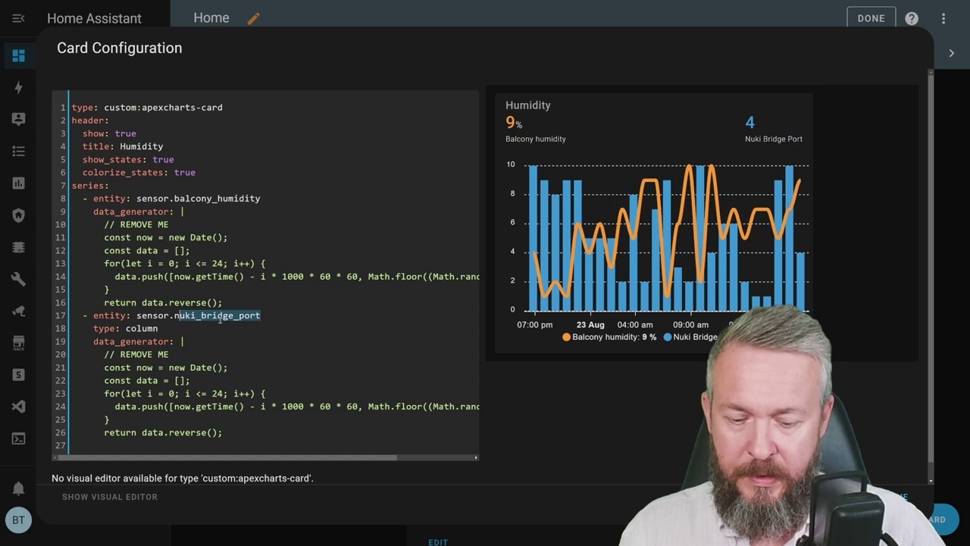
key(BackSpace)
key(BackSpace)
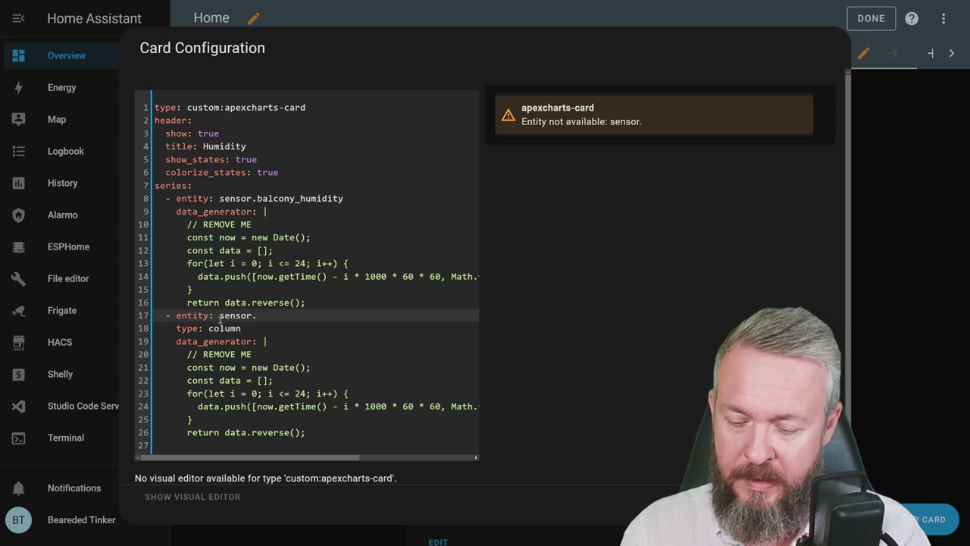
text(log)
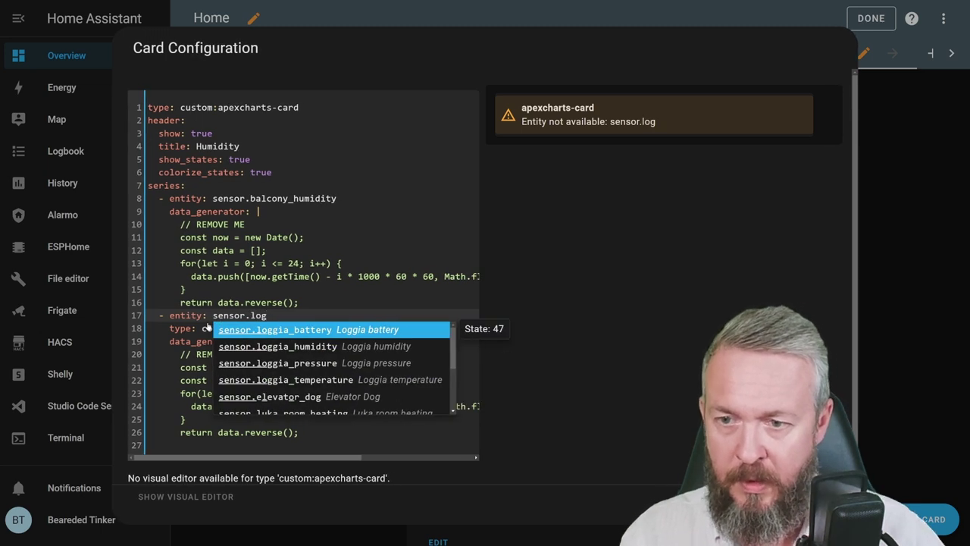
click(267, 346)
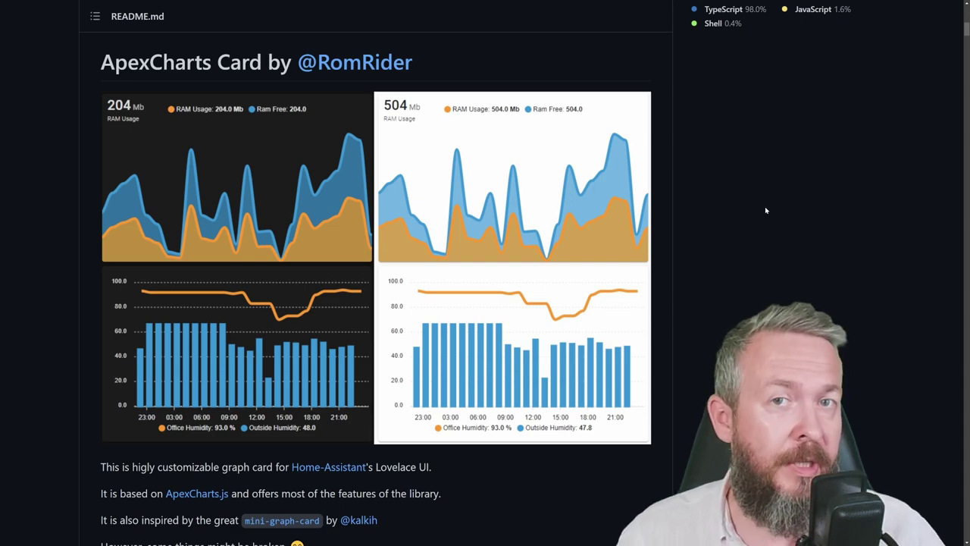
Scroll through the apexcharts-card README's chart_type options and YAML Examples
scroll(765, 206, down, 6)
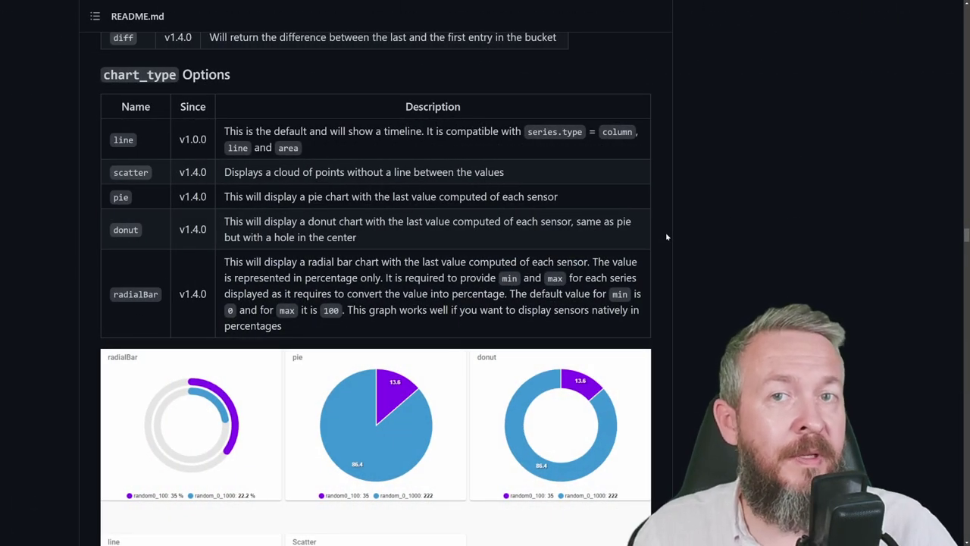
scroll(666, 238, down, 1)
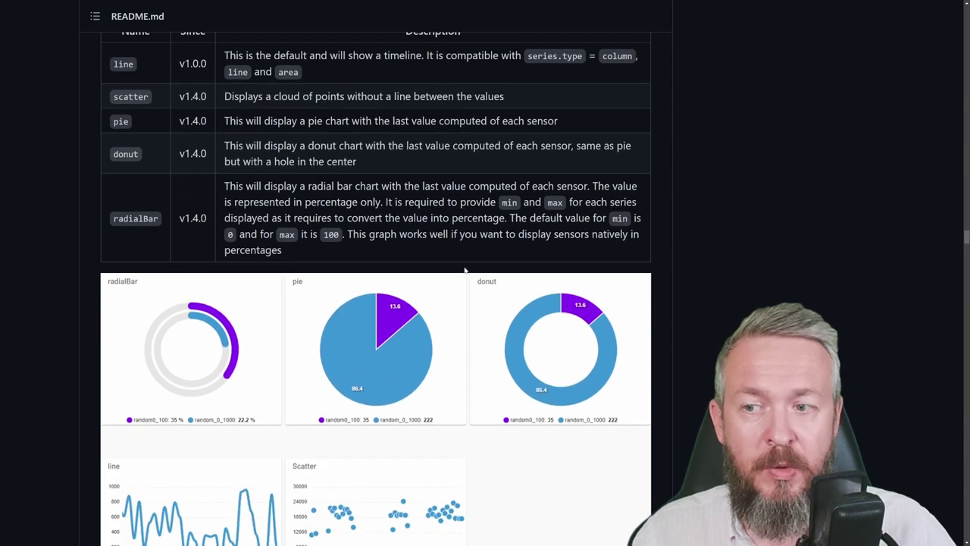
scroll(277, 281, down, 1)
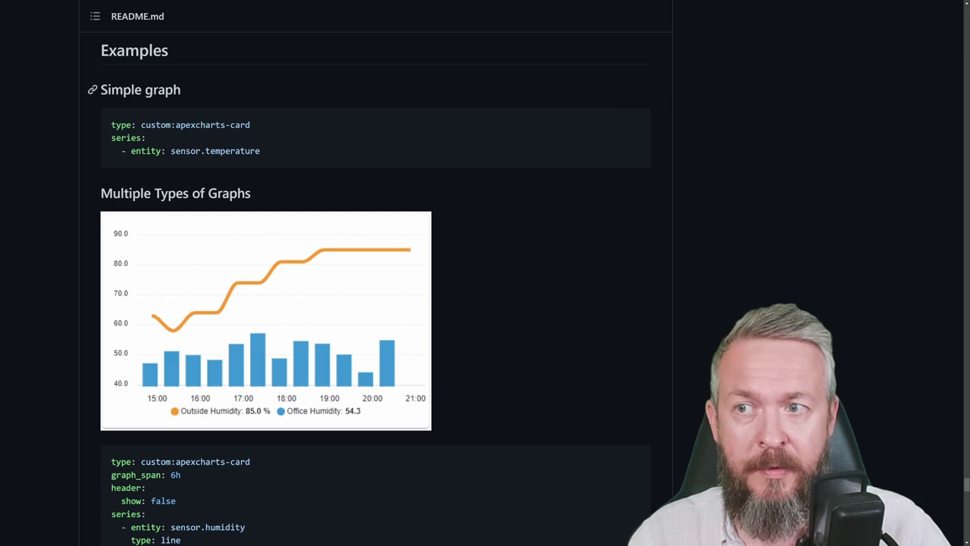
scroll(374, 288, down, 4)
scroll(374, 288, down, 3)
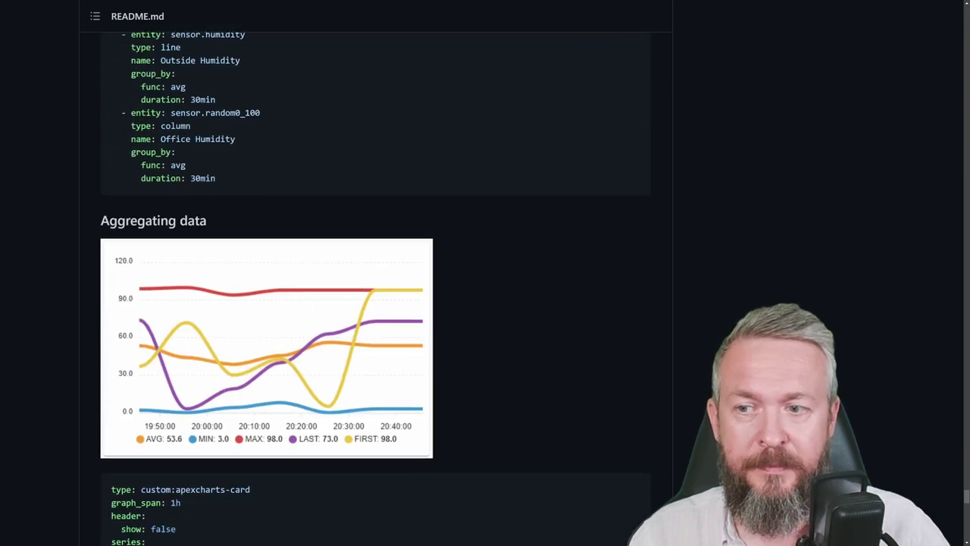
scroll(374, 288, down, 15)
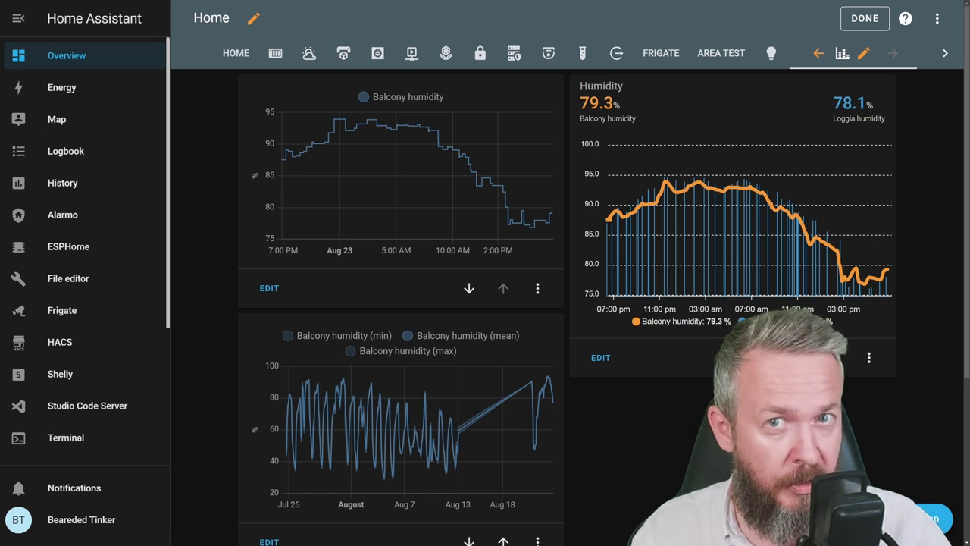
Find Plotly Graph Card in HACS via 'plot', download v1.3.1, and return to Overview
click(73, 343)
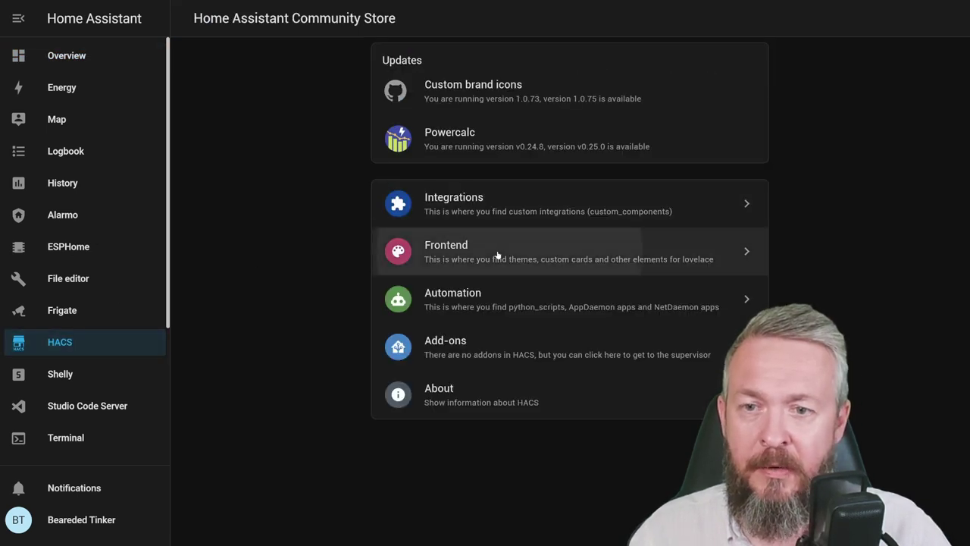
click(496, 253)
click(416, 65)
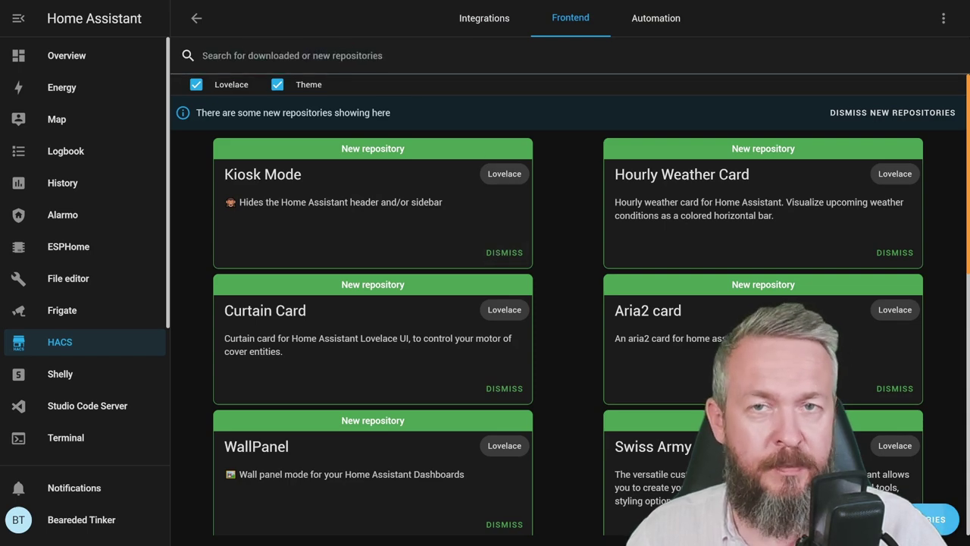
click(933, 519)
click(335, 89)
text(plot)
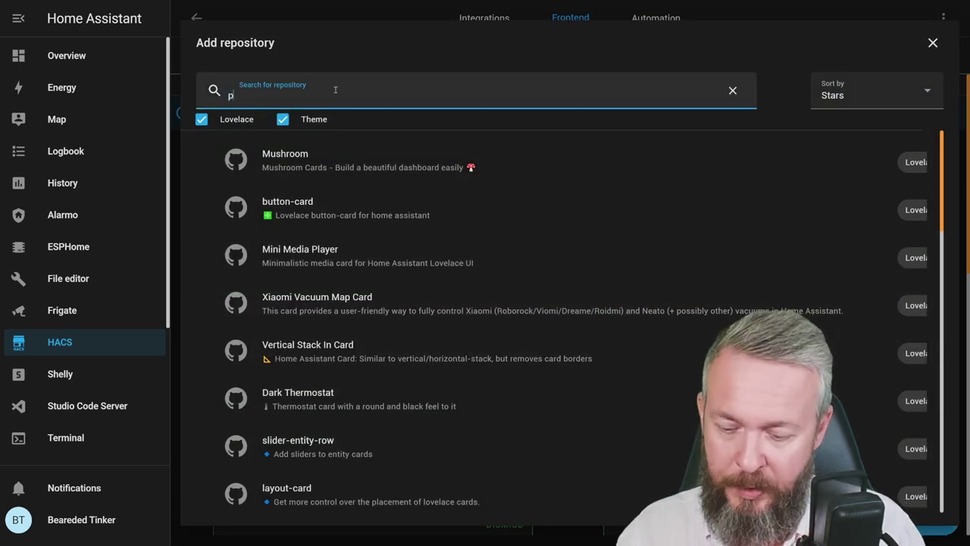
click(429, 329)
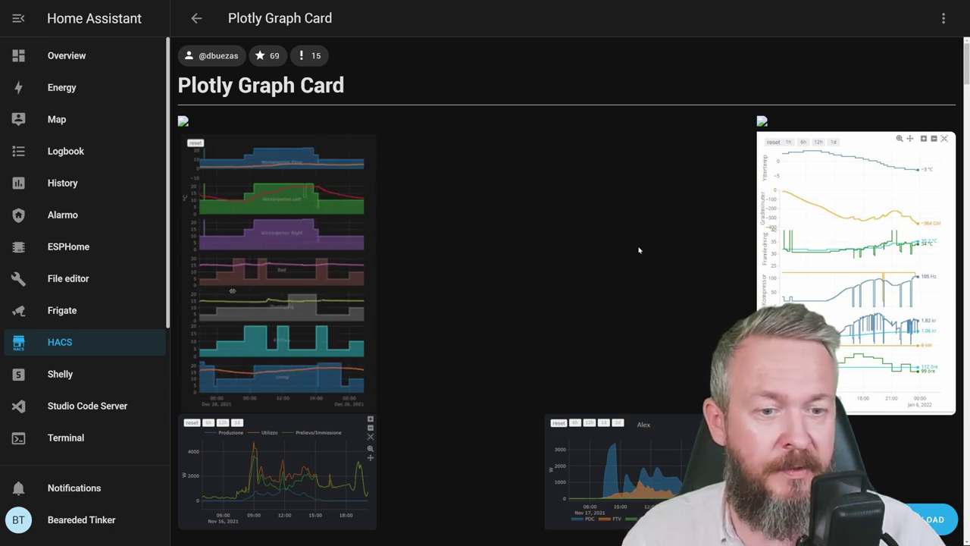
click(931, 519)
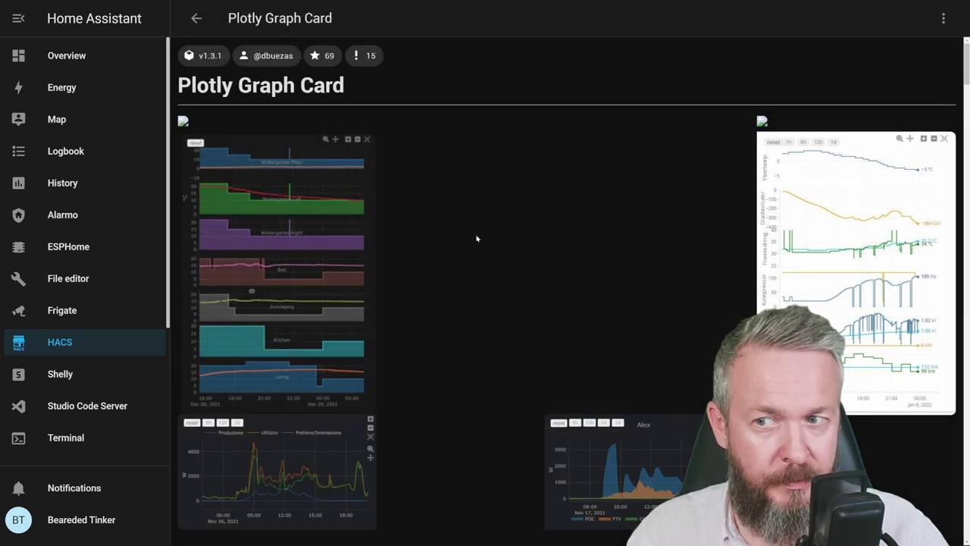
click(104, 59)
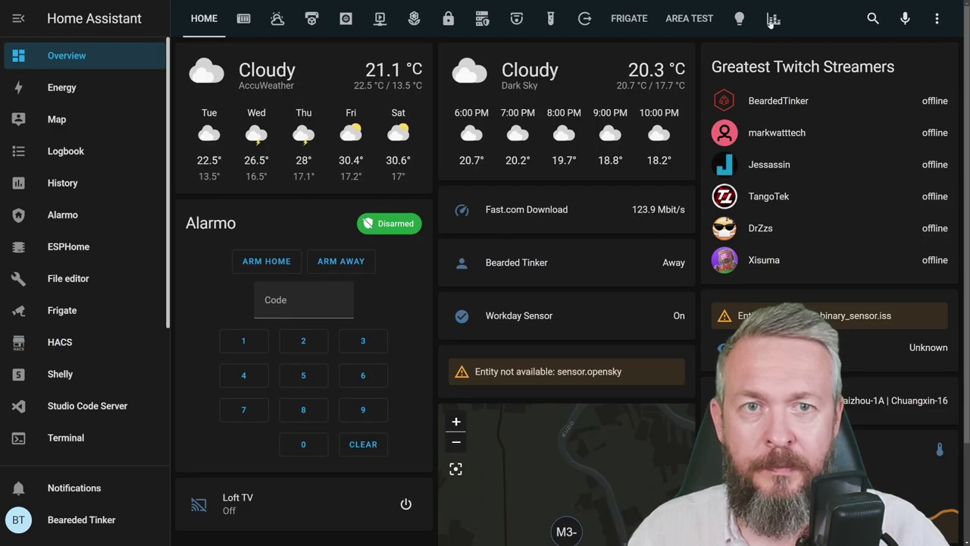
Edit the humidity graphs view and add a Plotly Graph Card found by searching 'plo'
click(773, 19)
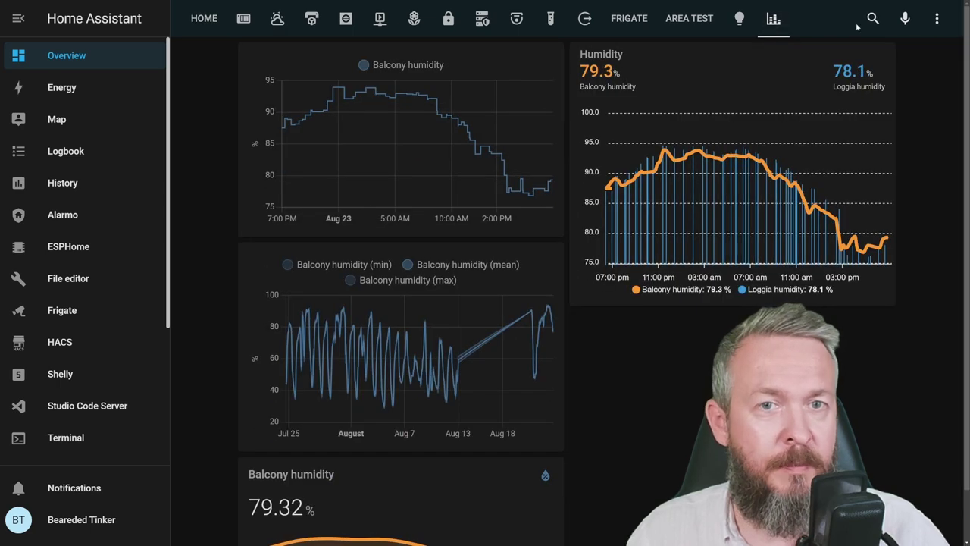
click(937, 18)
click(910, 56)
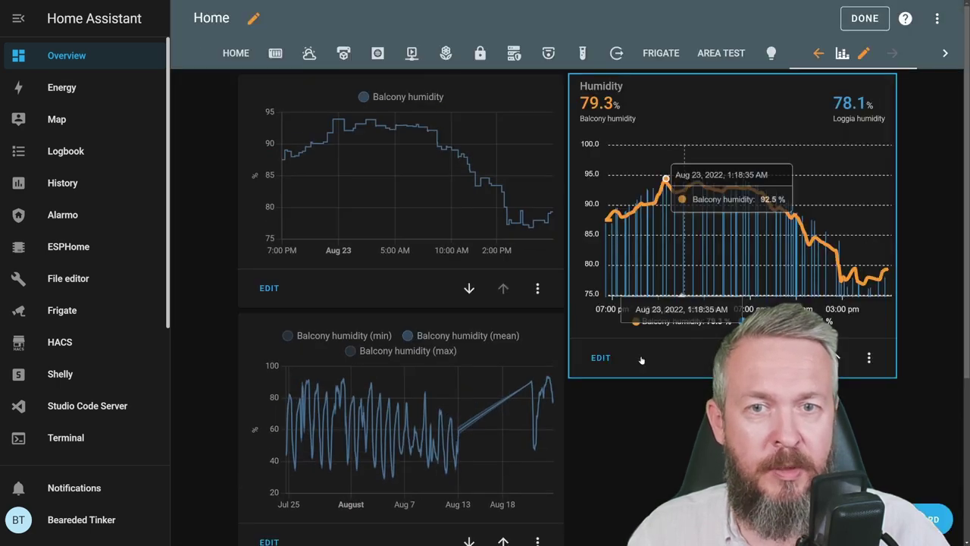
click(932, 520)
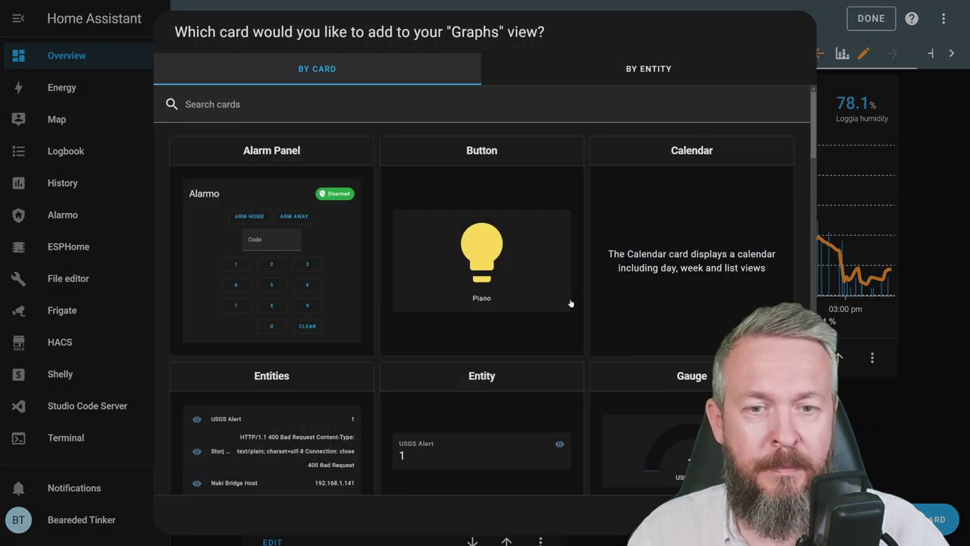
click(394, 108)
text(plo)
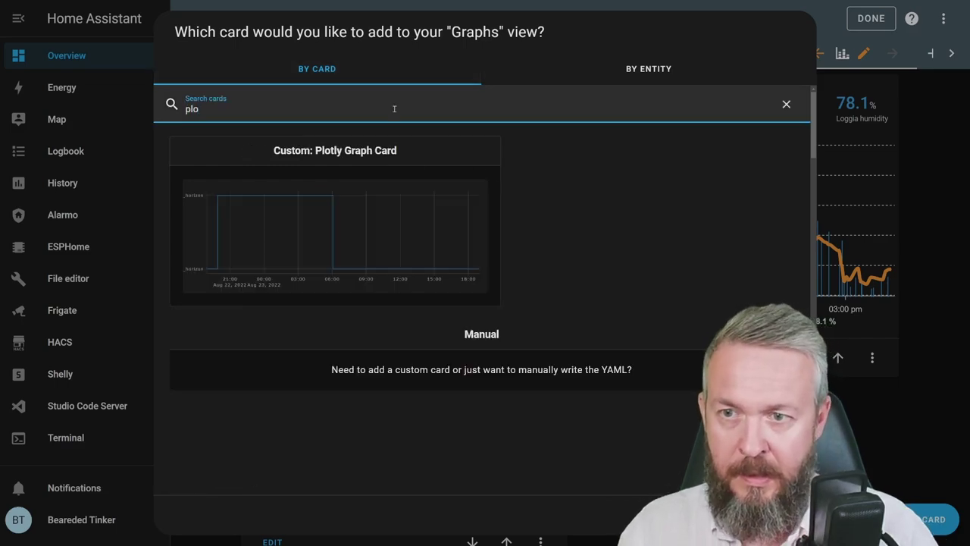
click(354, 178)
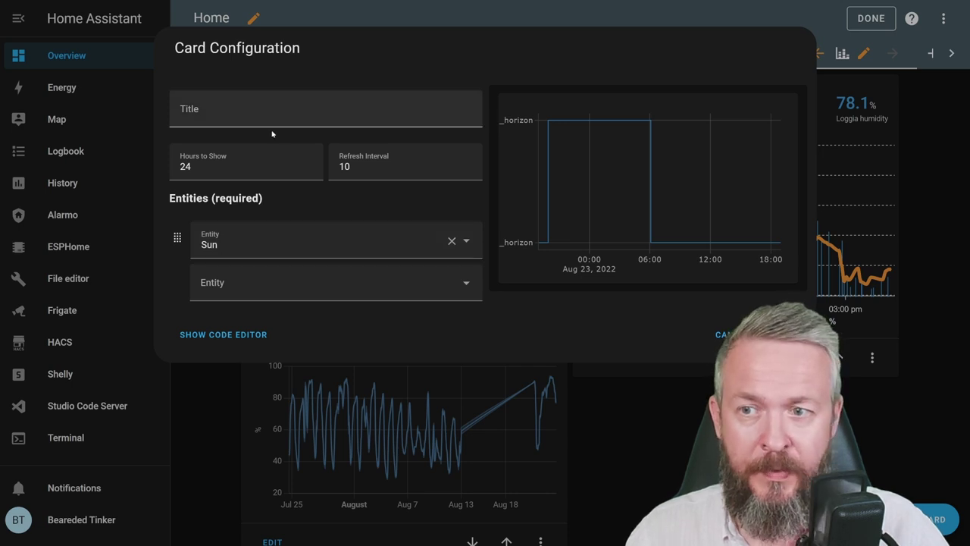
Set the card title to Pressure, hours to 96, entity to Balcony humidity, and save
click(245, 114)
text(P)
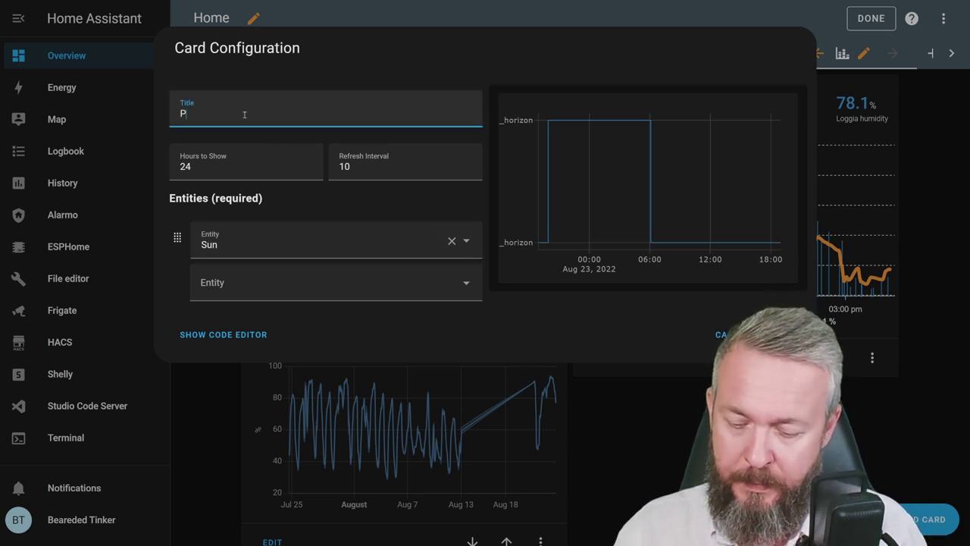
text(ressure)
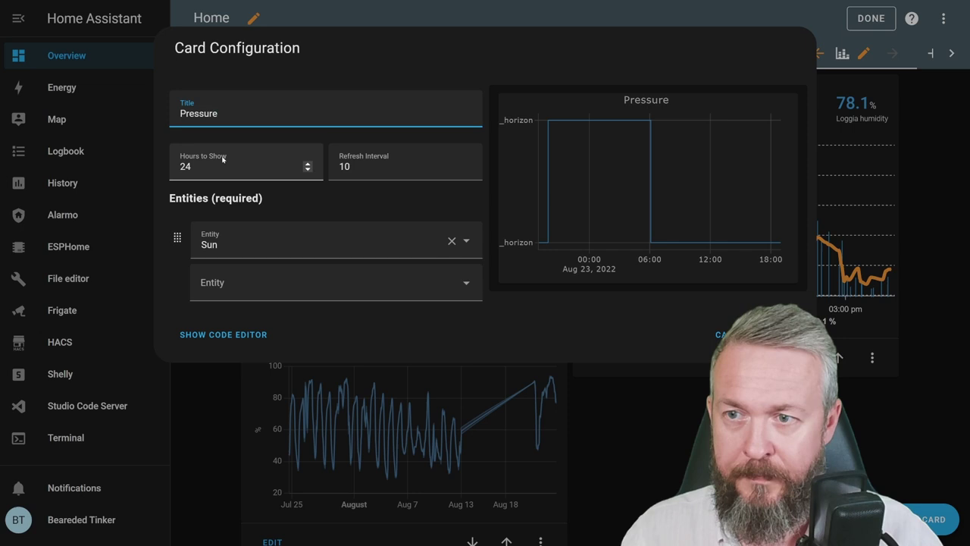
click(231, 171)
key(ctrl+a)
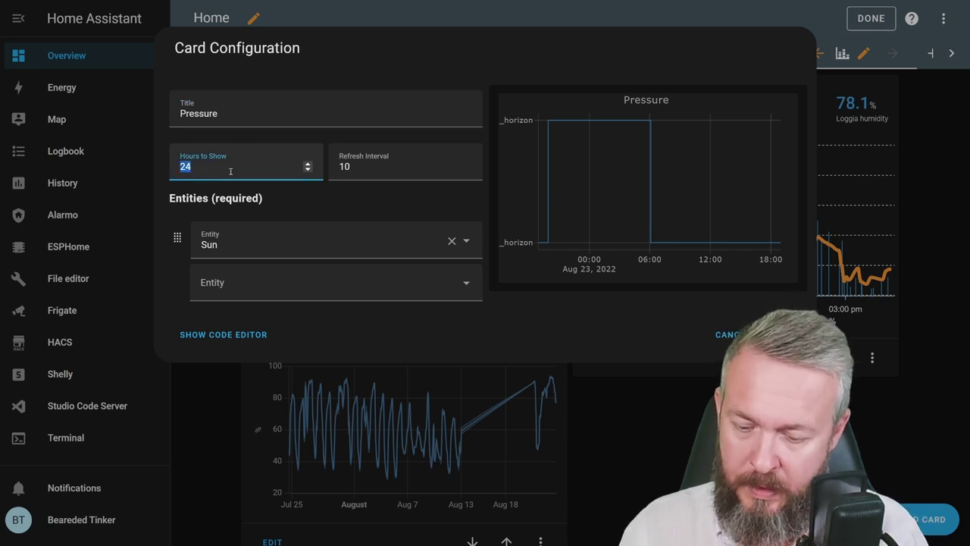
text(96)
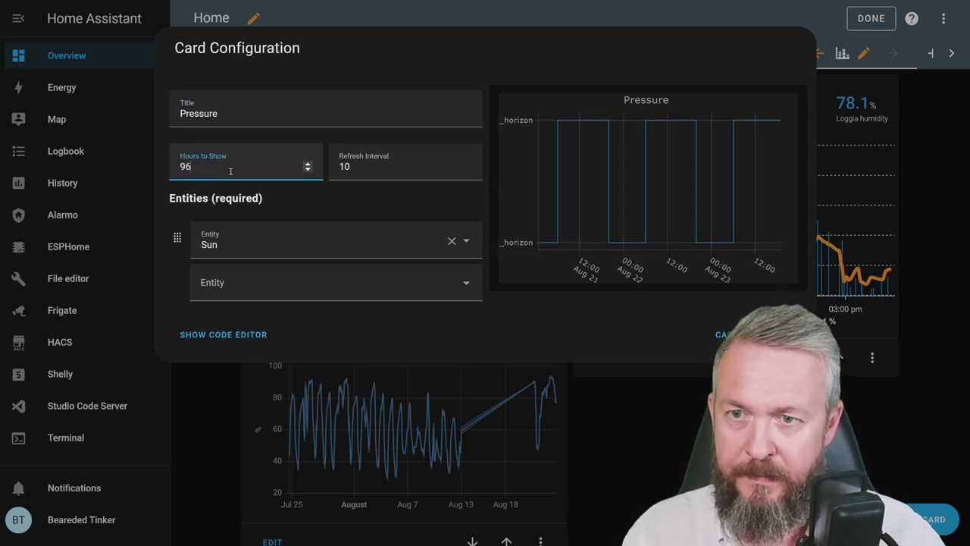
click(314, 230)
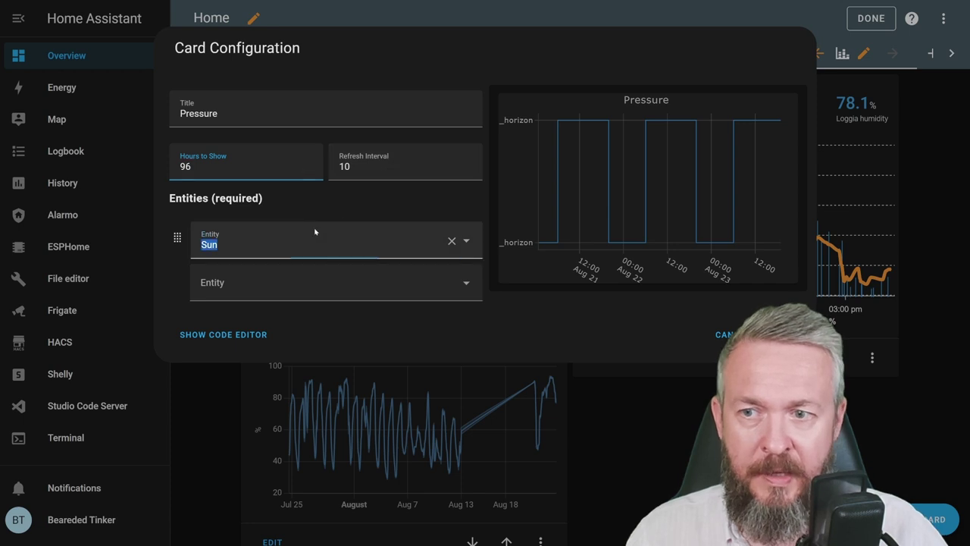
key(BackSpace)
text(bal)
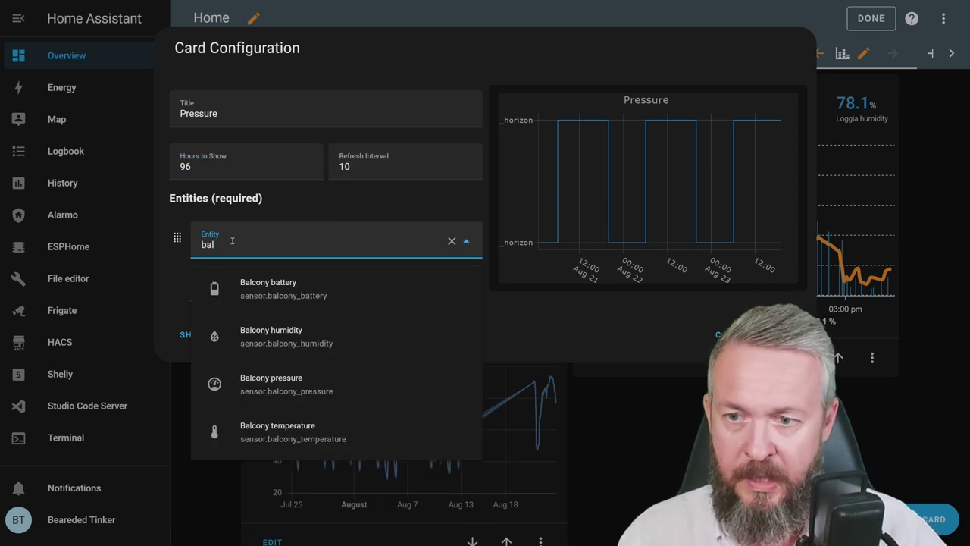
click(306, 375)
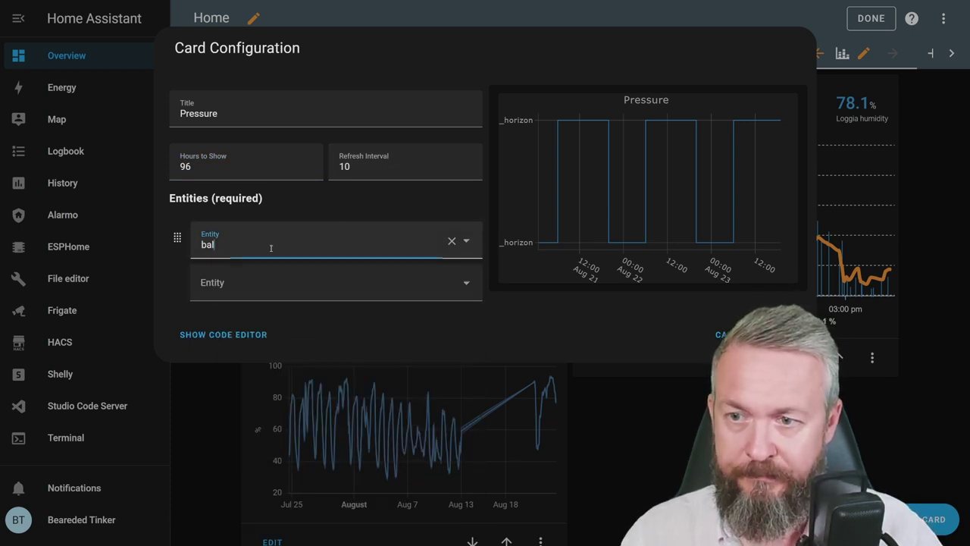
click(780, 334)
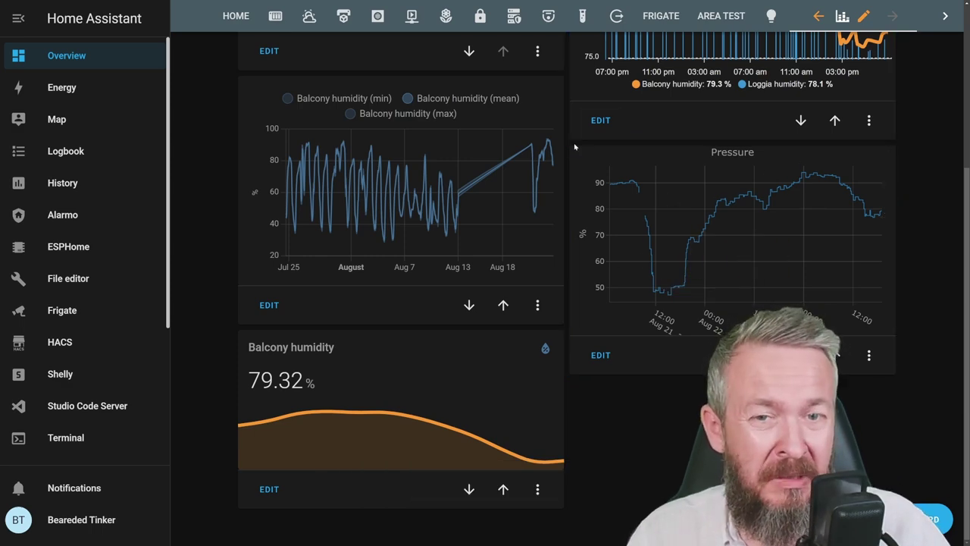
scroll(576, 144, up, 2)
mouse_move(739, 326)
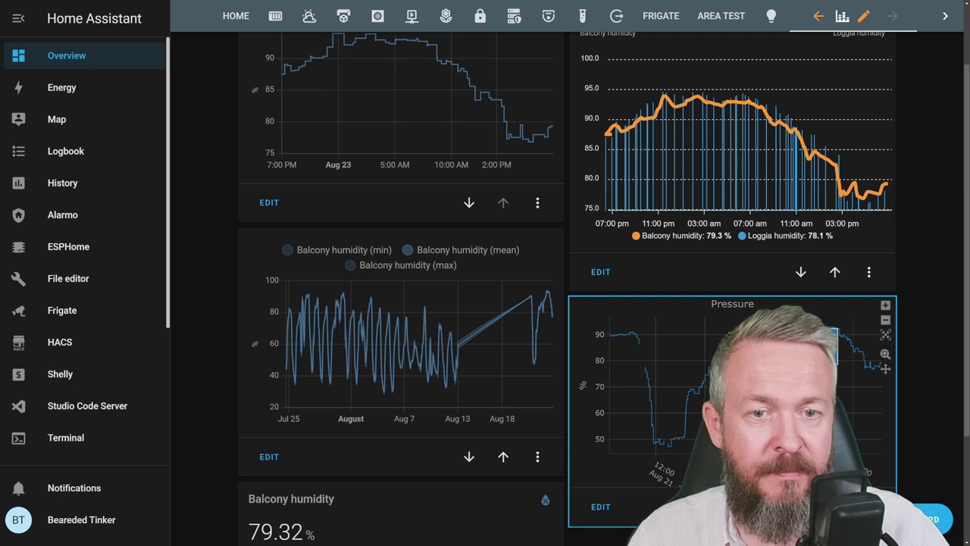
drag(739, 326, 669, 377)
click(885, 305)
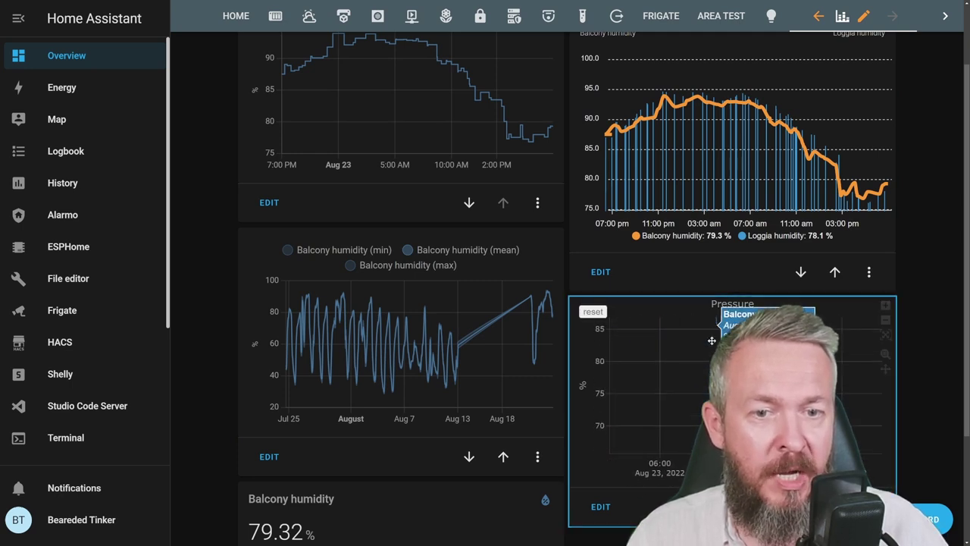
scroll(686, 363, down, 3)
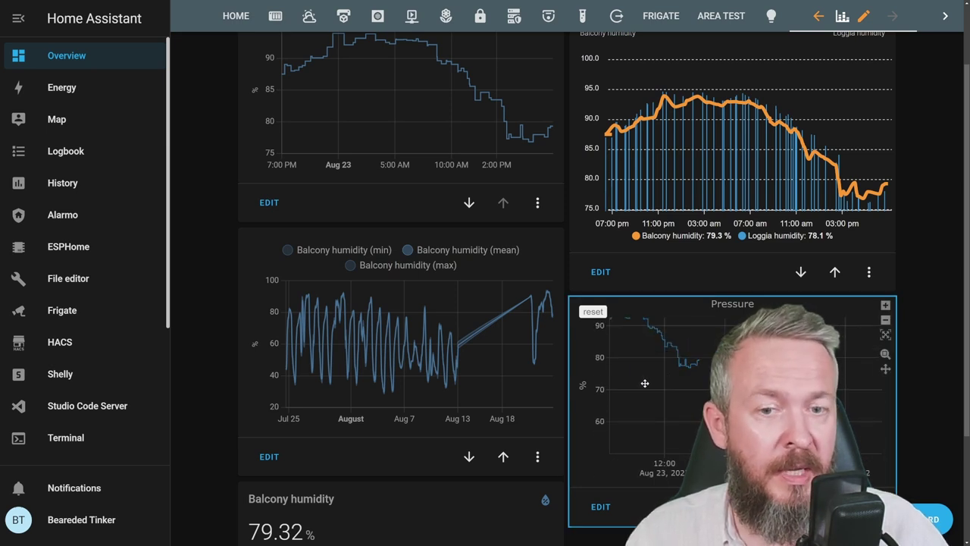
scroll(645, 384, down, 3)
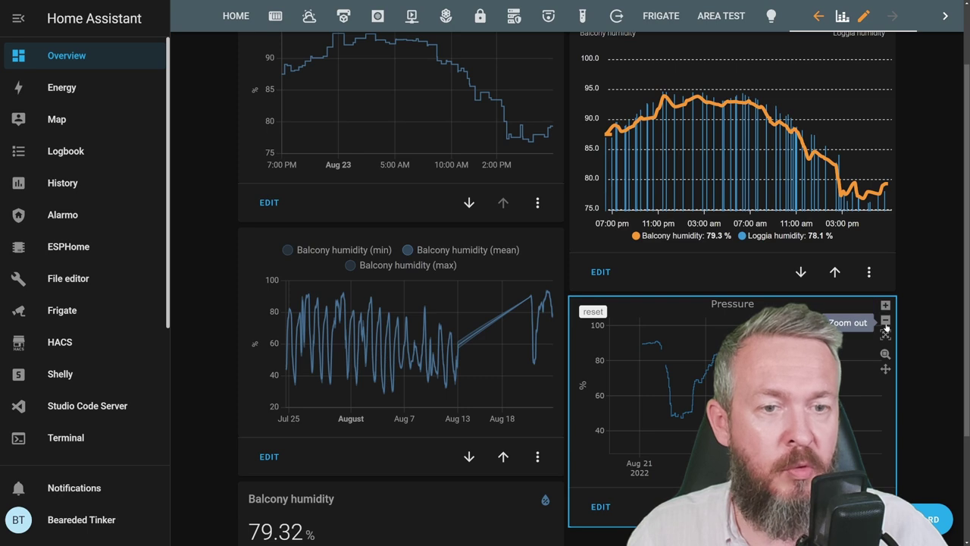
click(886, 336)
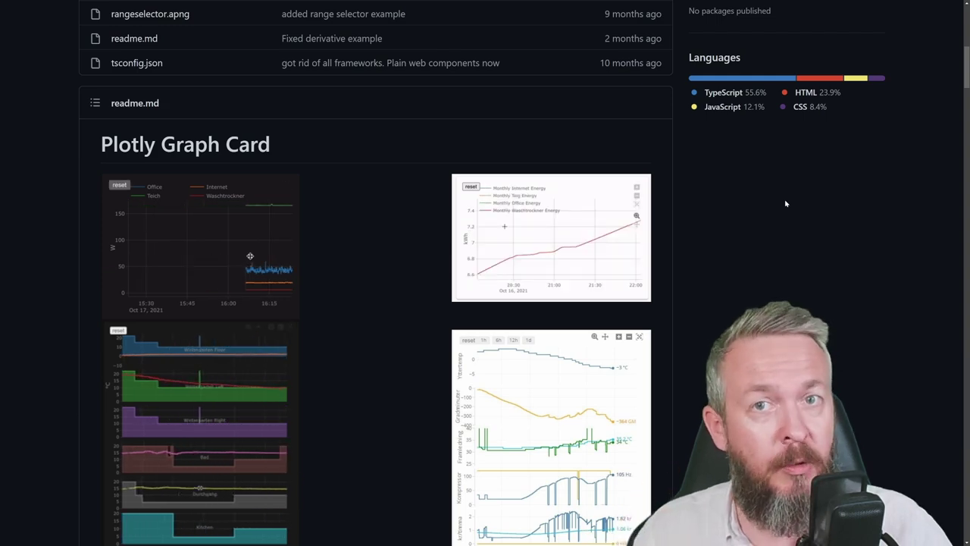
Scroll to and select the readme's advanced YAML example with office plug and freezer plug wattage
scroll(723, 291, down, 10)
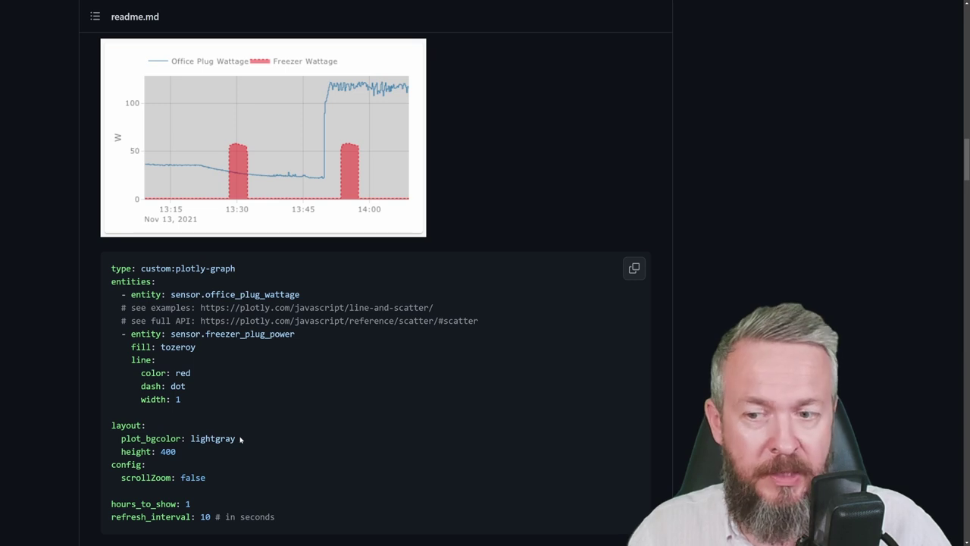
drag(287, 525, 67, 266)
key(ctrl+c)
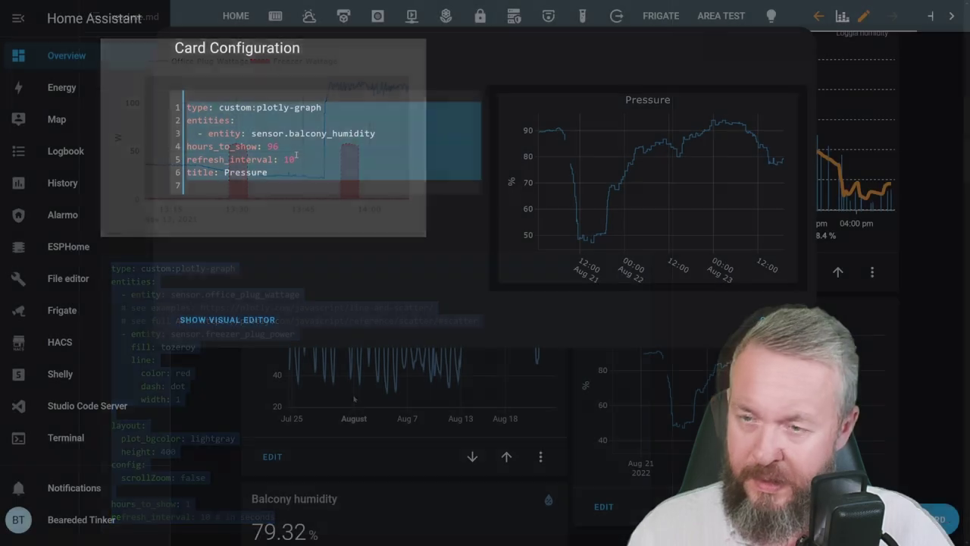
Paste the advanced YAML, swap entities for balcony sensors, then drag-zoom a time range on the chart
key(ctrl+a)
key(ctrl+v)
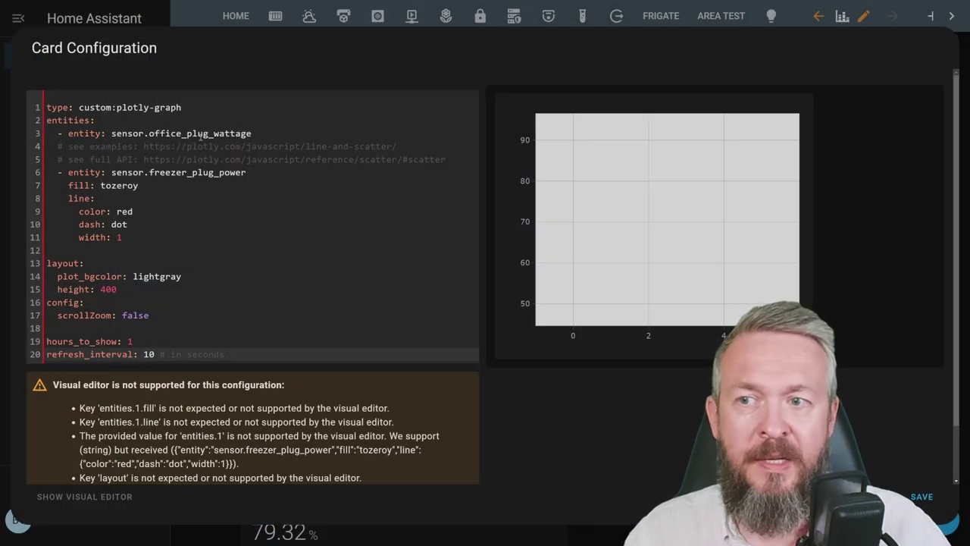
double_click(203, 134)
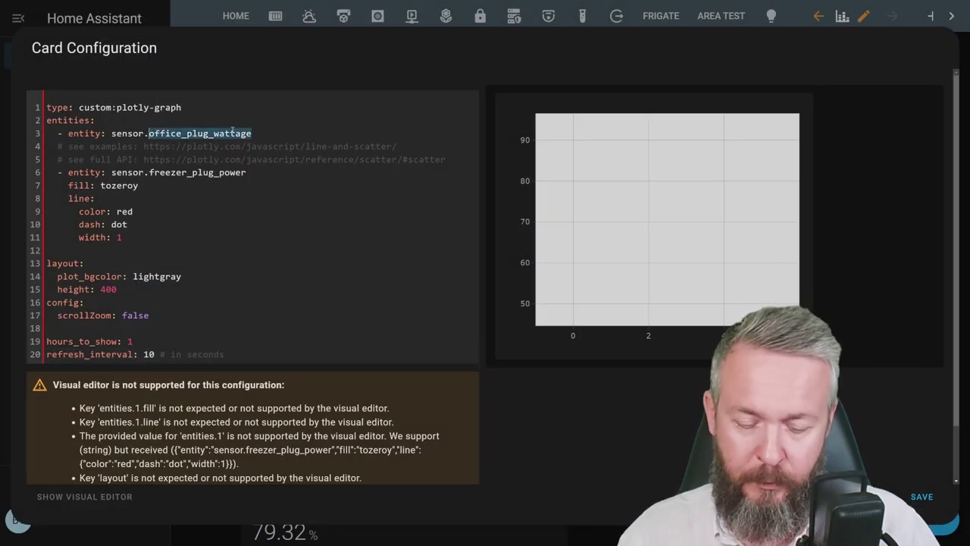
text(bal)
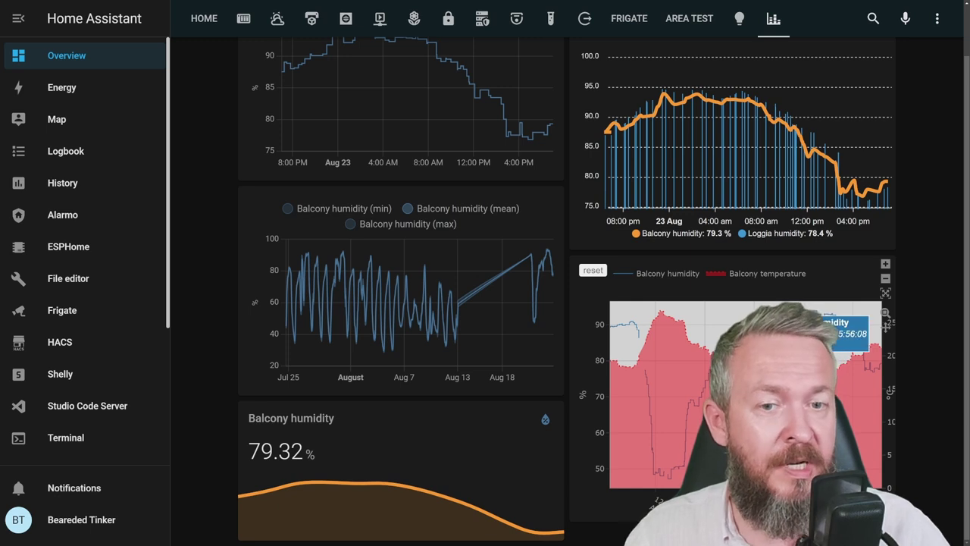
drag(713, 315, 792, 386)
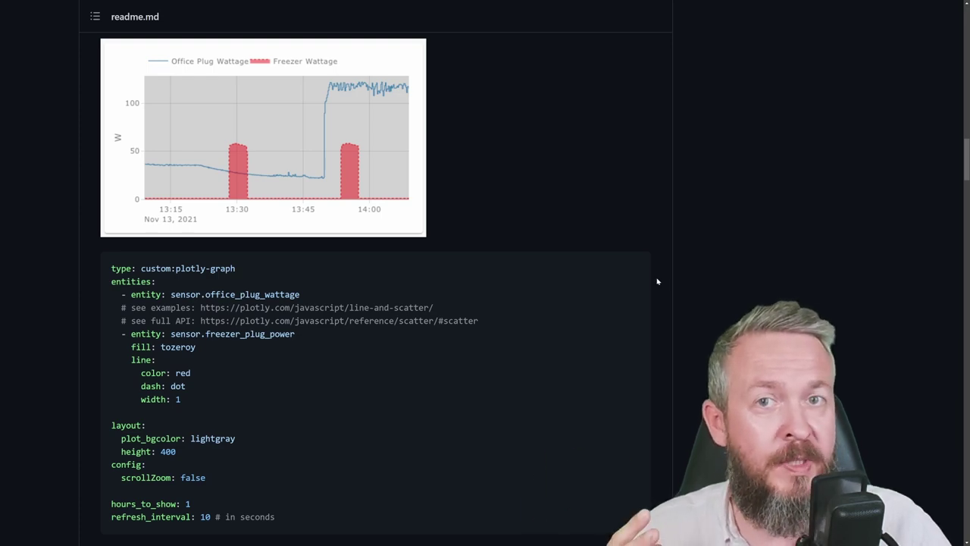
Open the Show & Tell discussions linked under More yaml examples in the Plotly Graph Card readme
scroll(657, 281, down, 12)
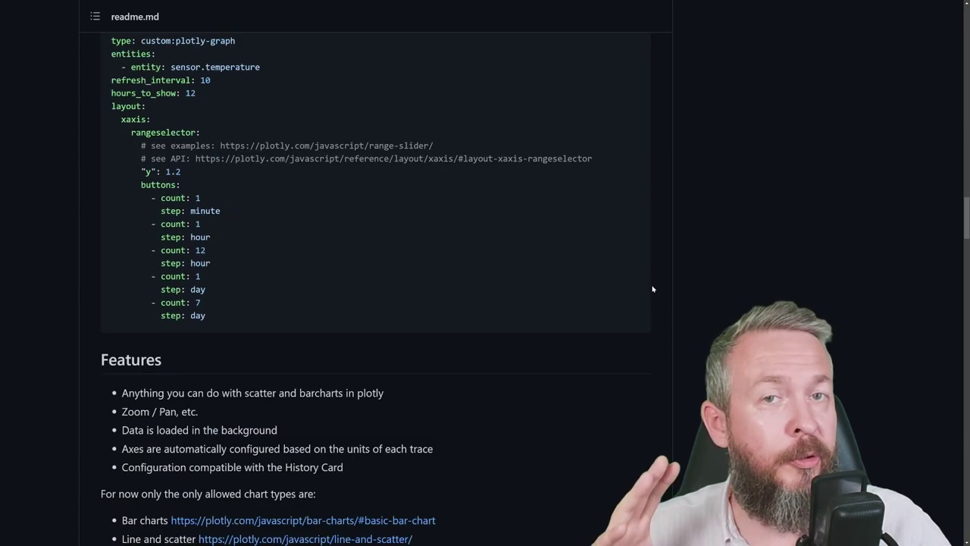
scroll(651, 290, up, 20)
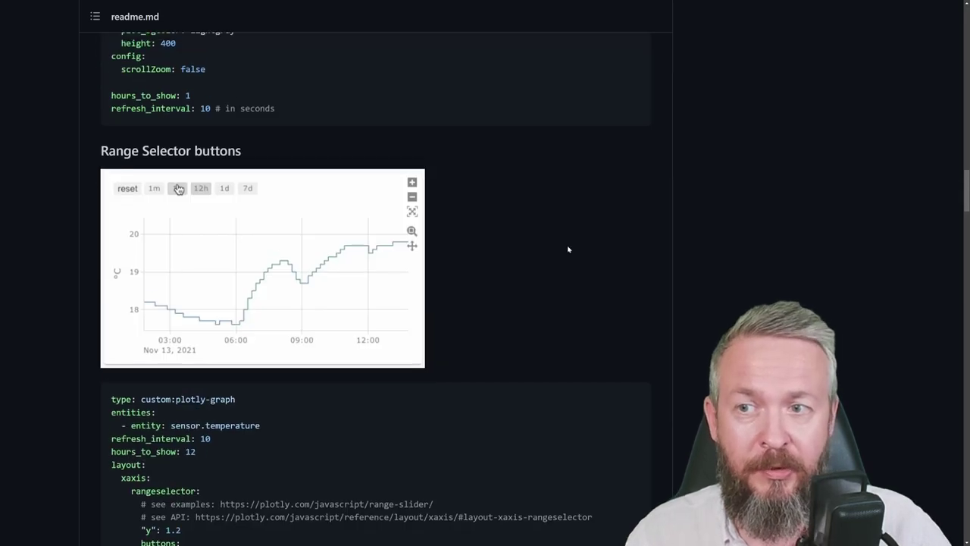
scroll(539, 240, down, 2)
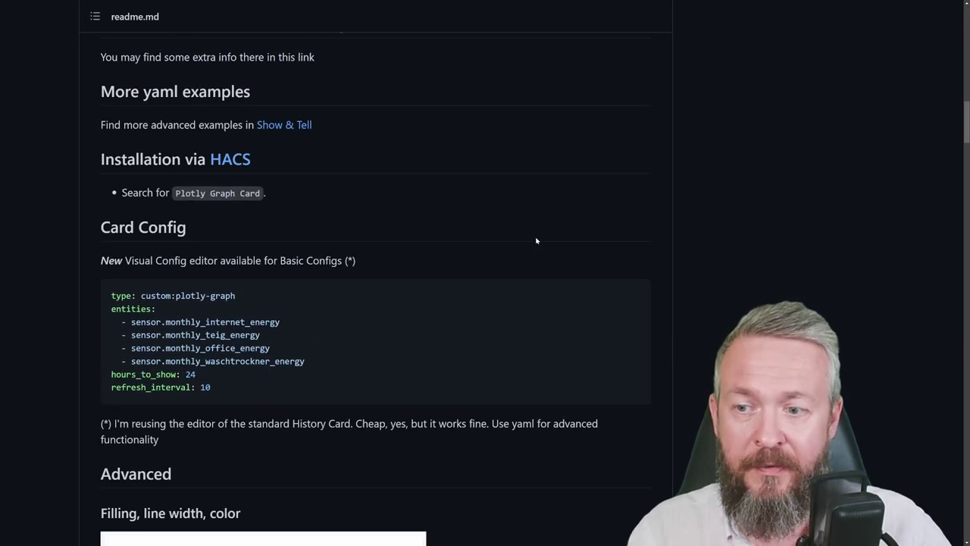
scroll(536, 240, up, 1)
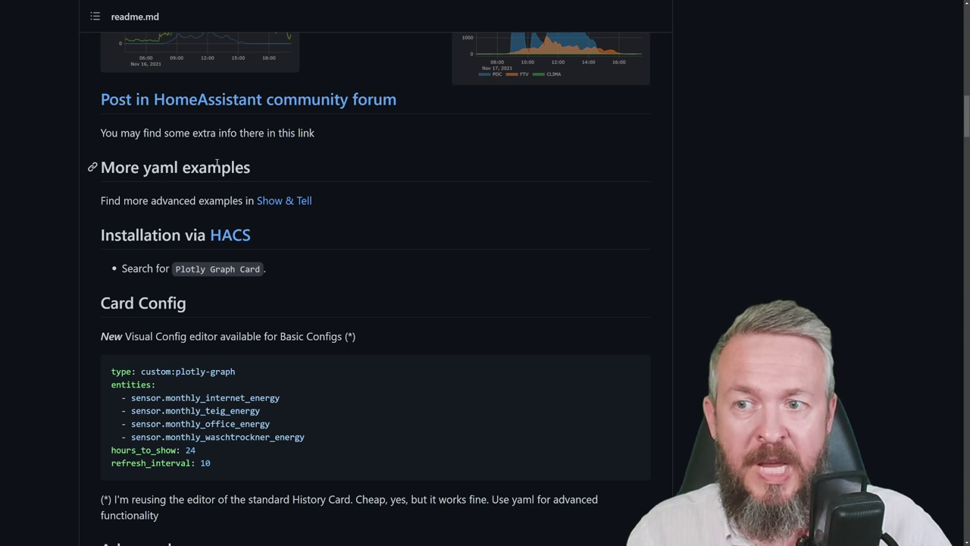
click(267, 201)
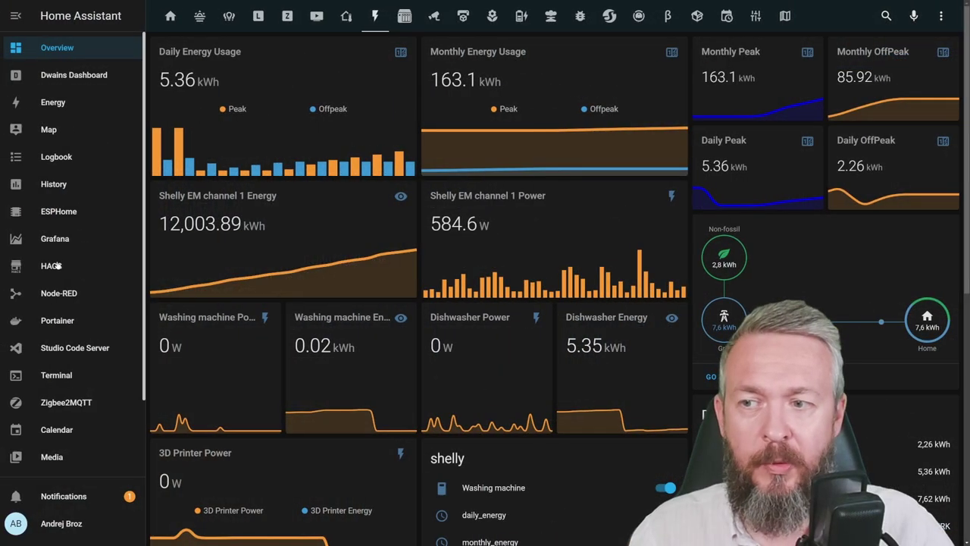
Find the Sankey Chart Card in HACS Frontend by searching 'sank' and open its page
click(51, 265)
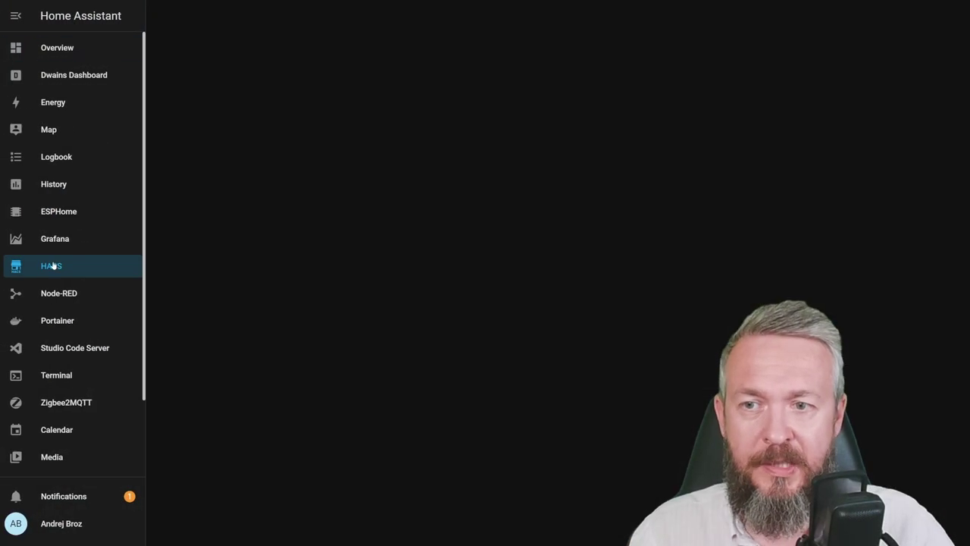
click(474, 113)
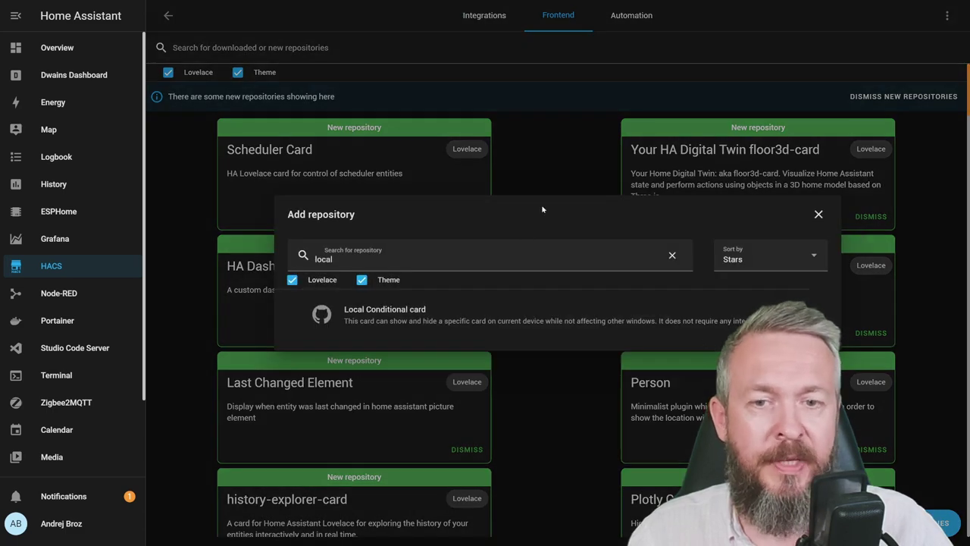
key(ctrl+a)
key(BackSpace)
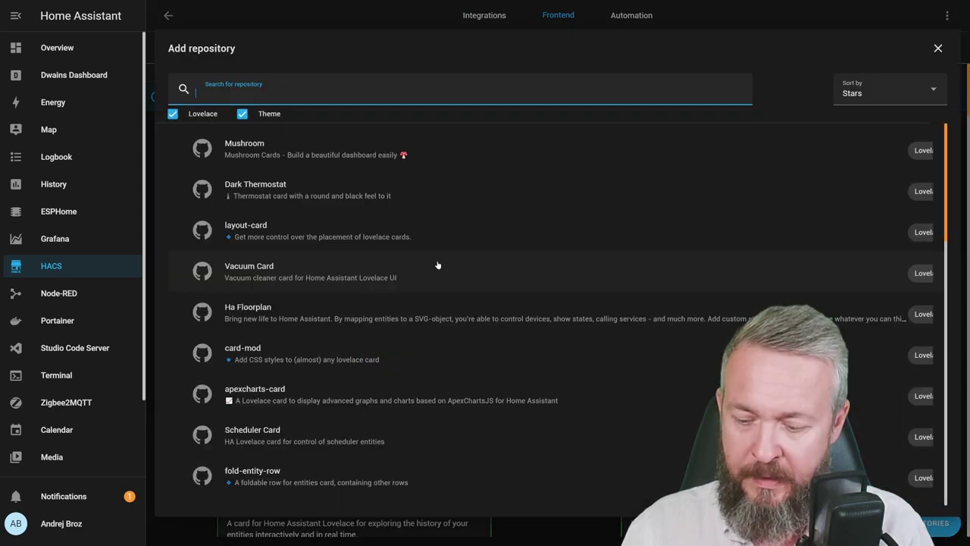
text(san)
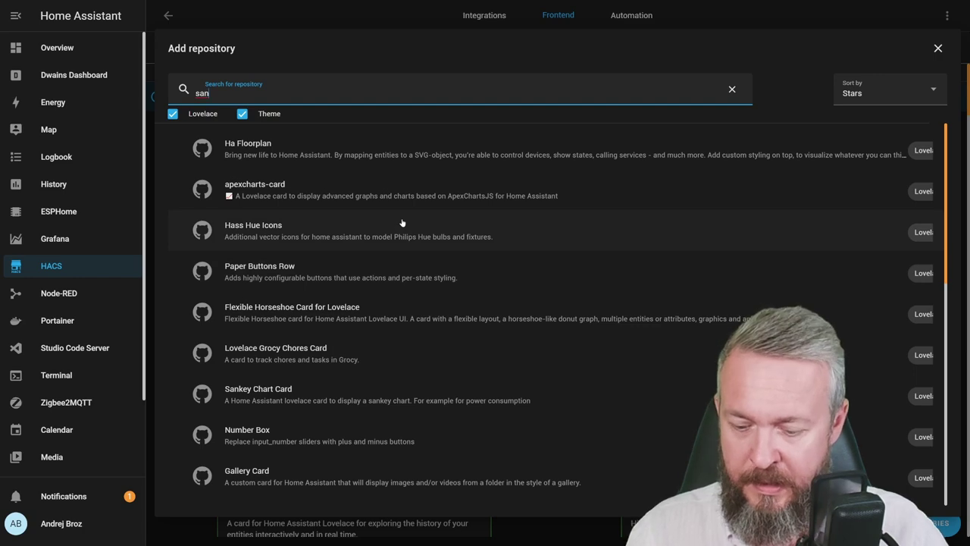
text(k)
click(498, 311)
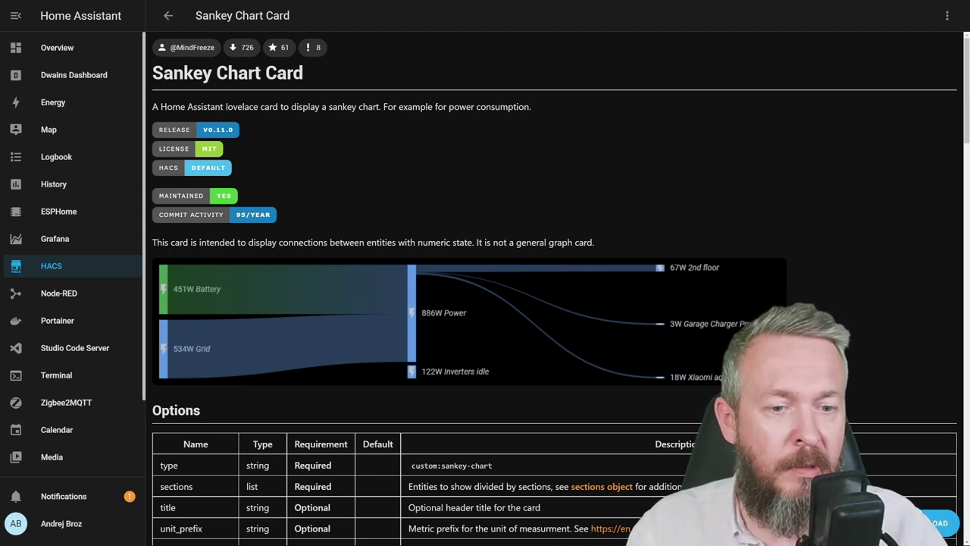
Download Sankey Chart Card version v0.11.0 and reload the page
click(940, 523)
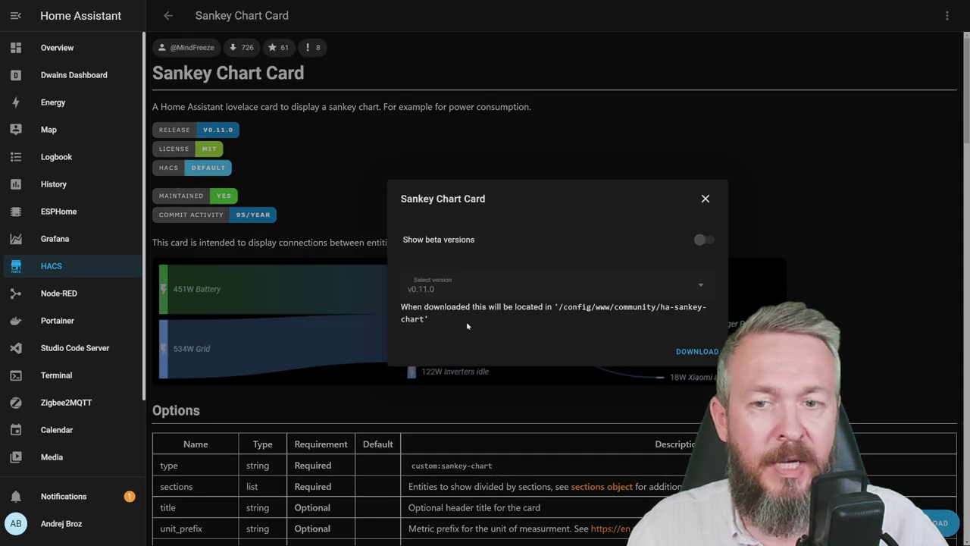
click(696, 354)
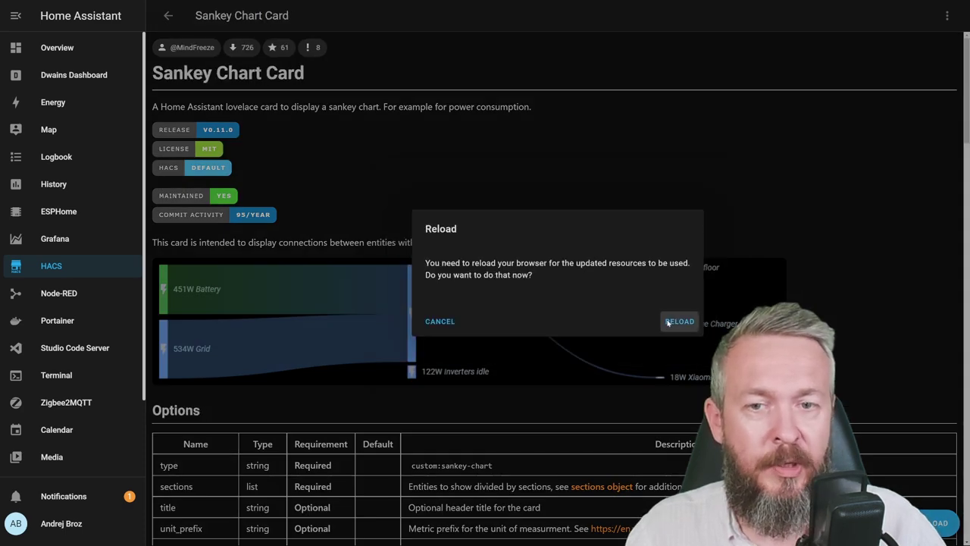
click(668, 322)
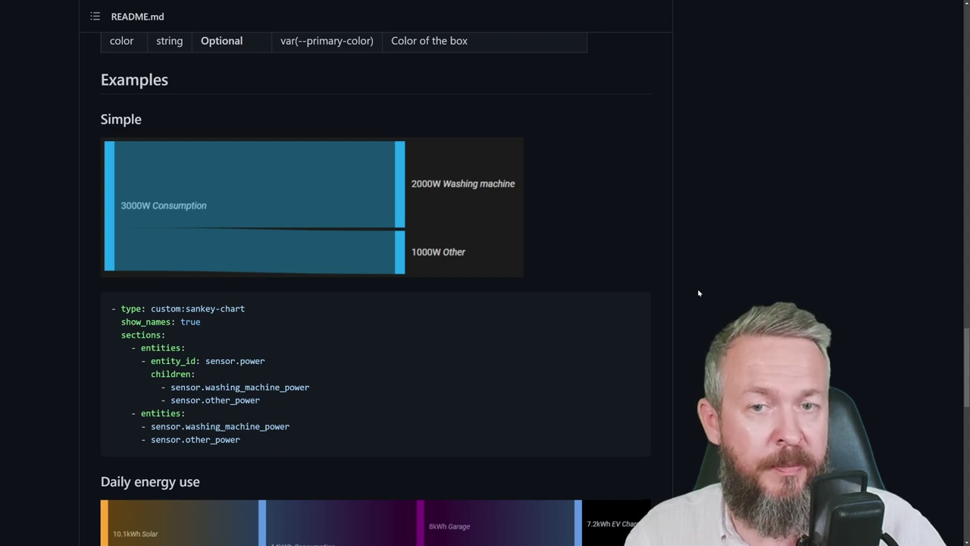
Copy the YAML from the README's Examples > Simple code block
click(634, 309)
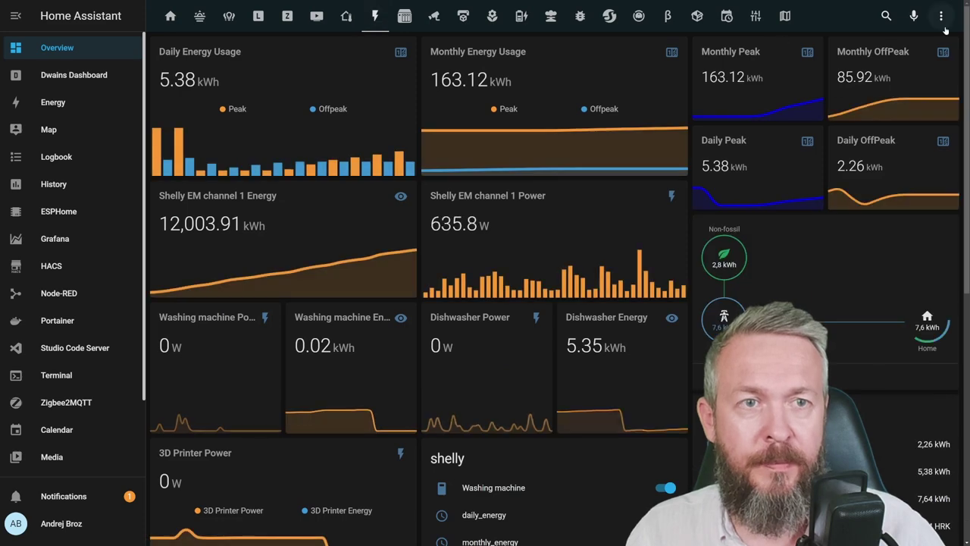
Add a Custom: Sankey Chart card to the Electricity view and paste the example YAML
click(941, 15)
click(902, 46)
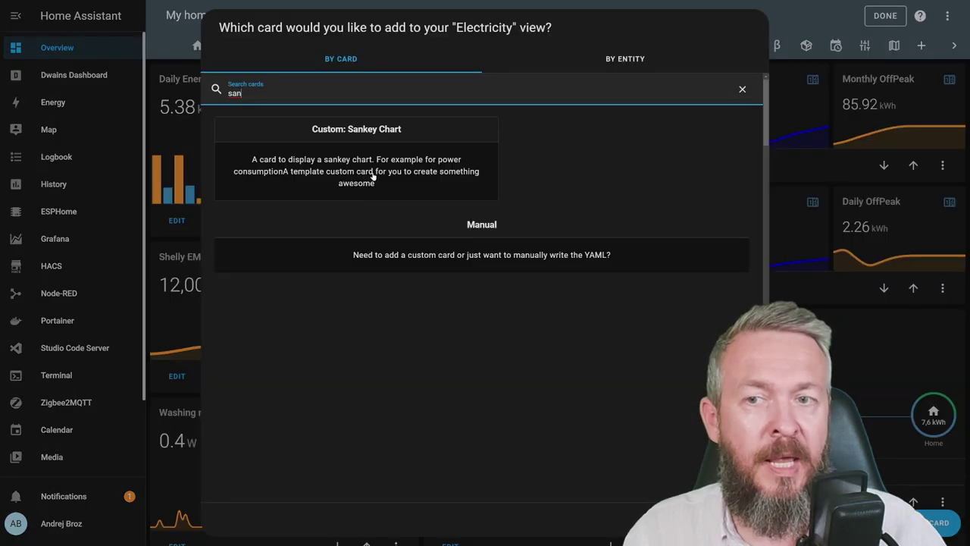
click(373, 176)
key(ctrl+a)
key(ctrl+v)
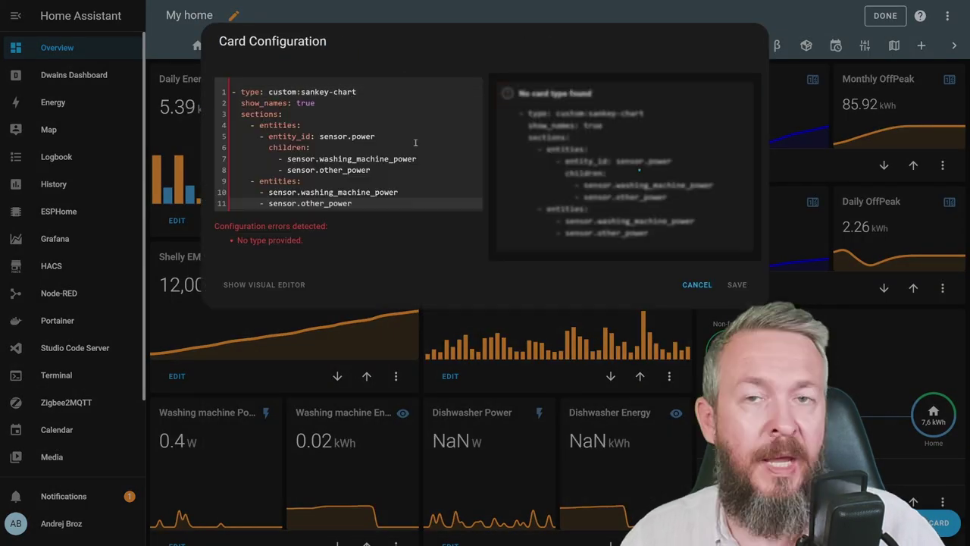
Use Shelly EM channel 1 energy as the source, with dining and living room lights PM energy as children
double_click(364, 136)
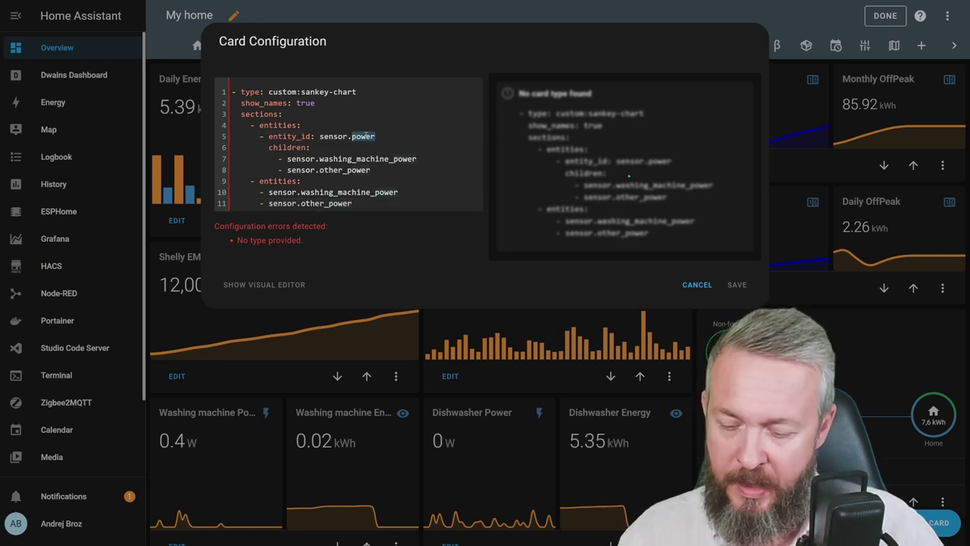
text(shell)
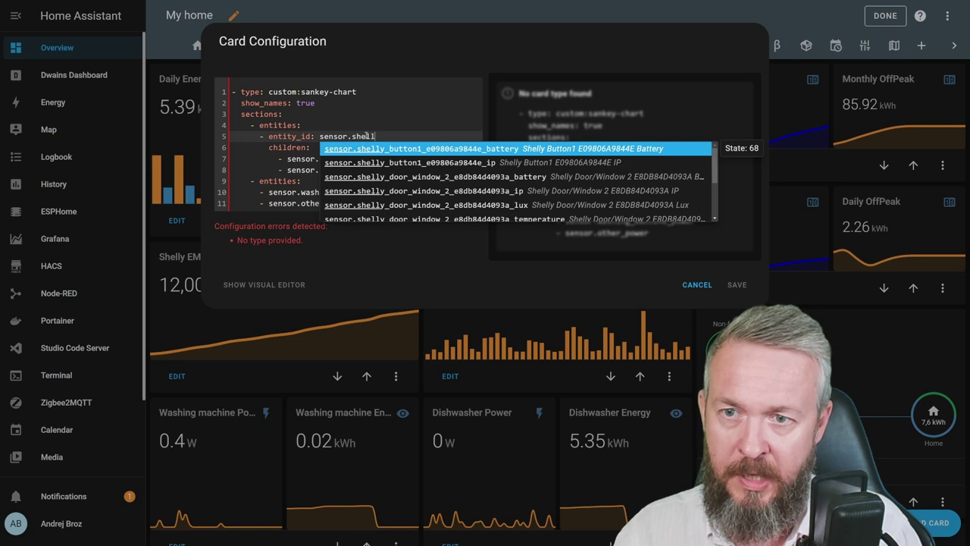
text(y_em)
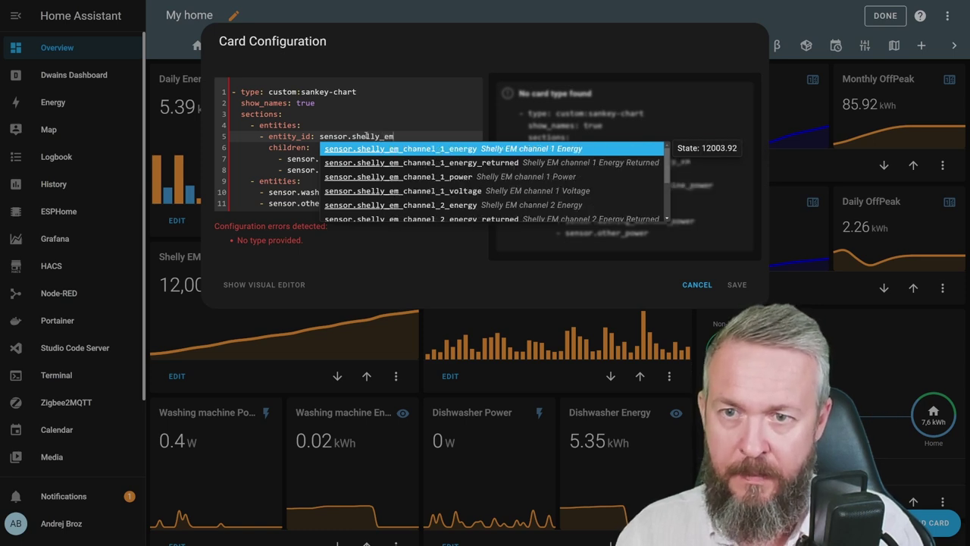
click(394, 150)
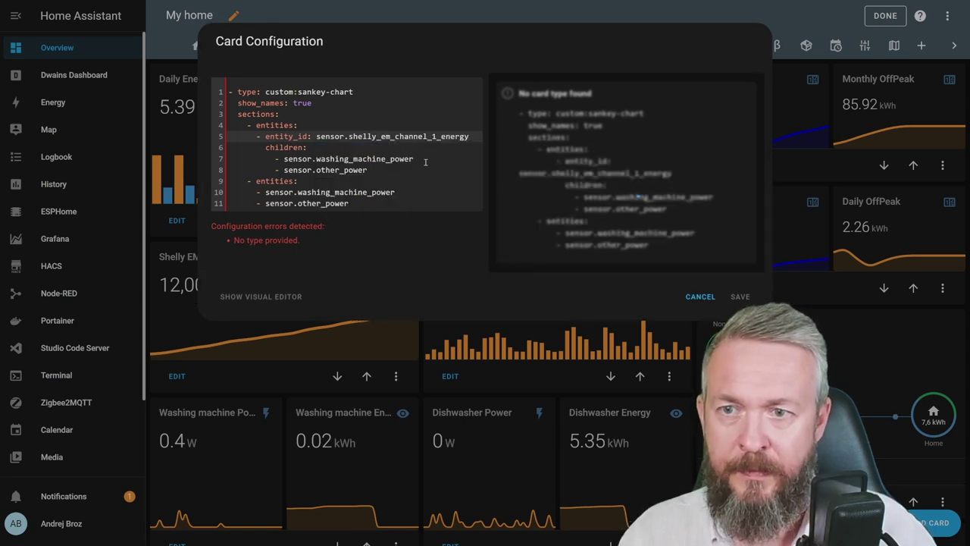
double_click(425, 161)
key(ctrl+v)
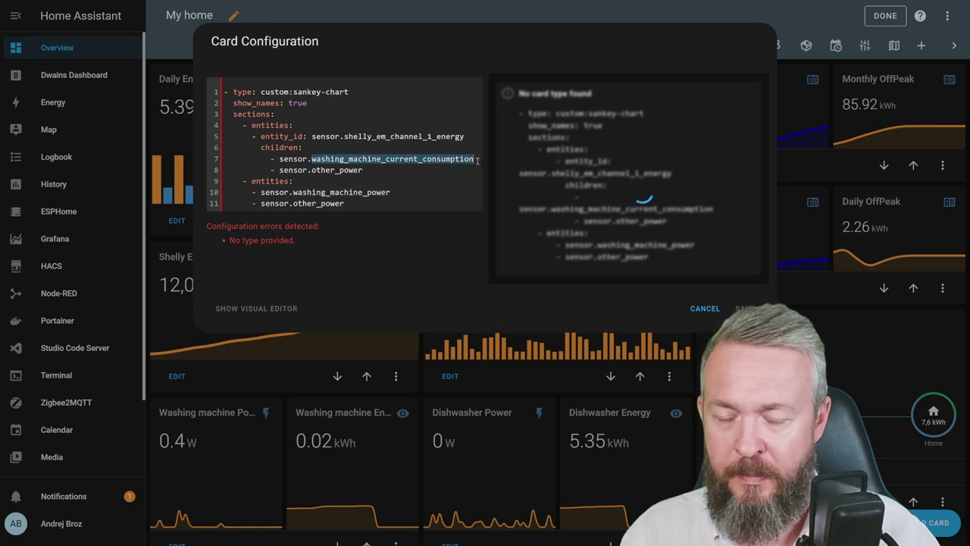
text(dining_room_li)
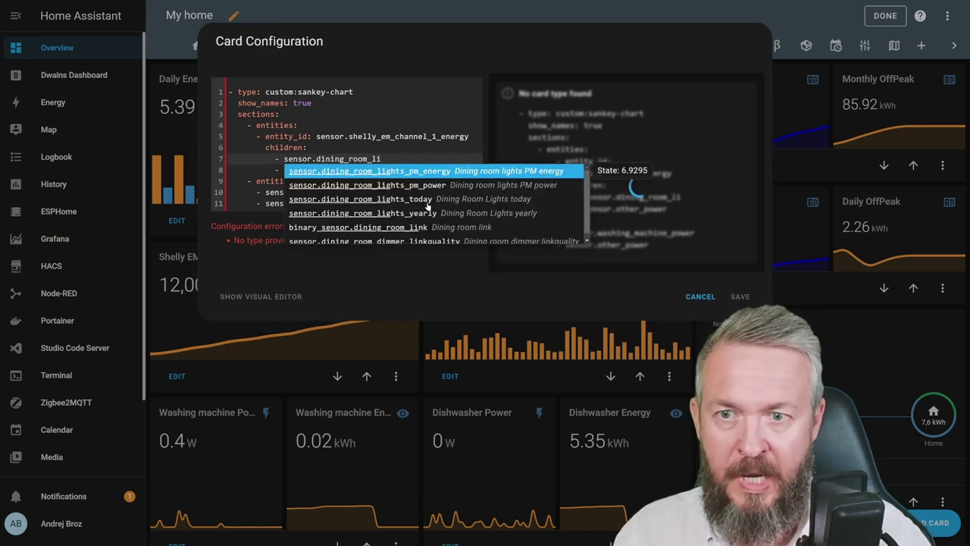
click(415, 172)
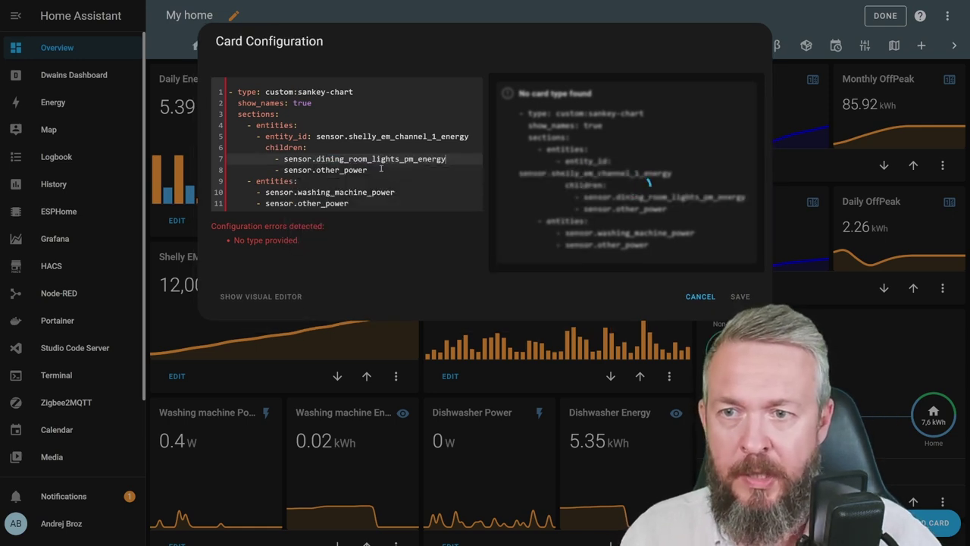
drag(368, 169, 318, 170)
text(li)
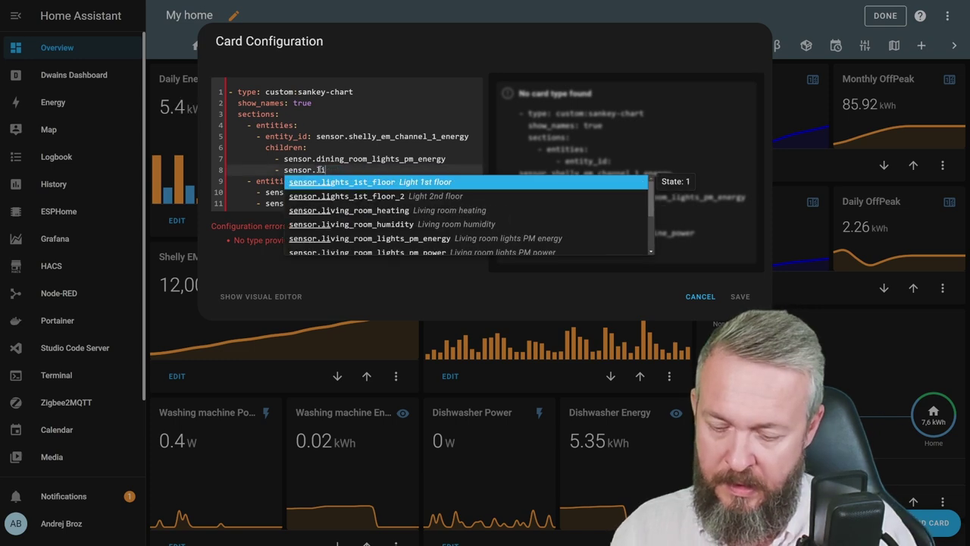
text(ving_room_p)
click(376, 215)
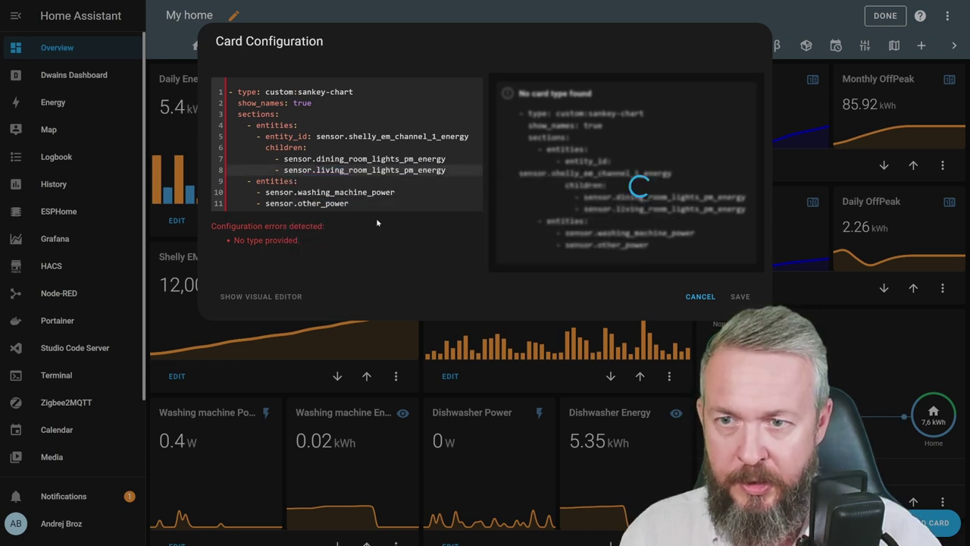
Copy the two room light entity lines into the second section and save the card
drag(447, 170, 225, 159)
key(ctrl+c)
drag(354, 205, 208, 193)
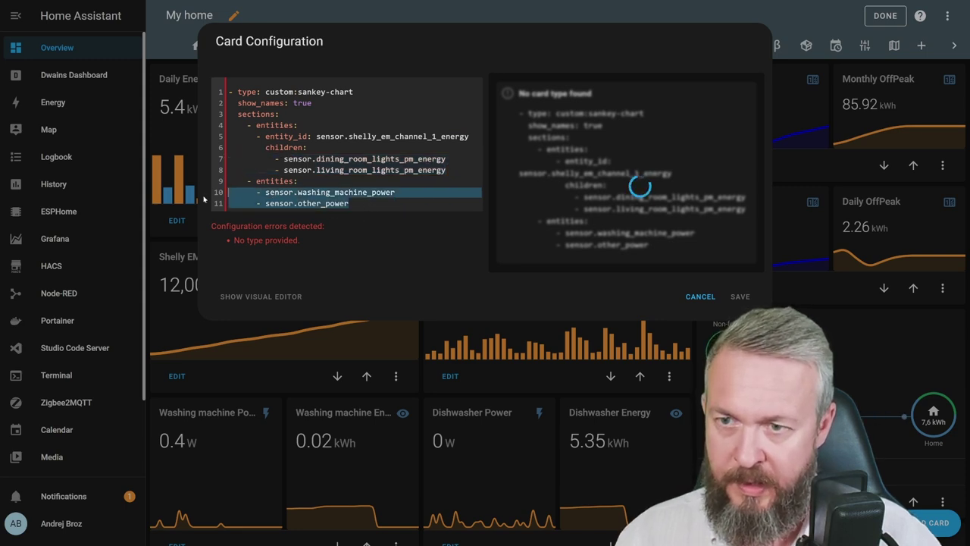
key(ctrl+v)
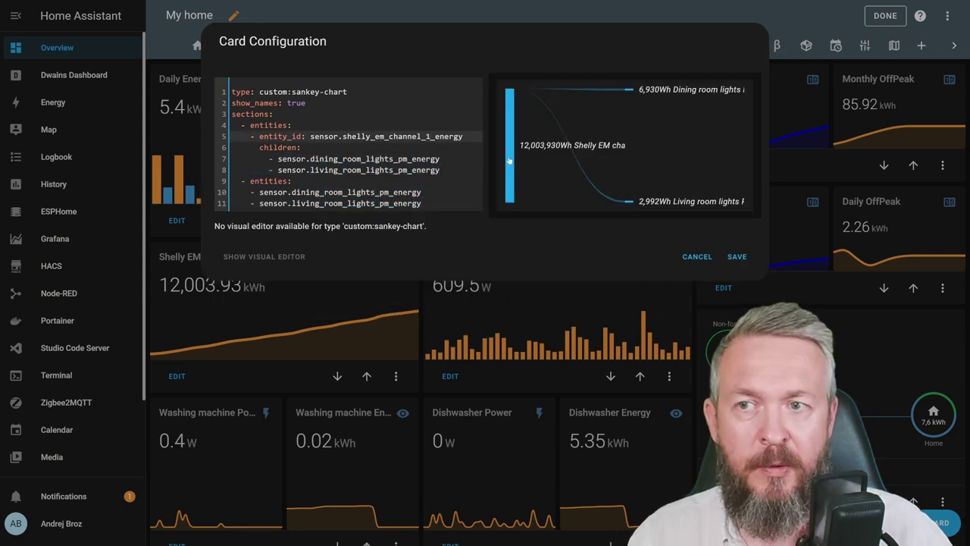
click(737, 256)
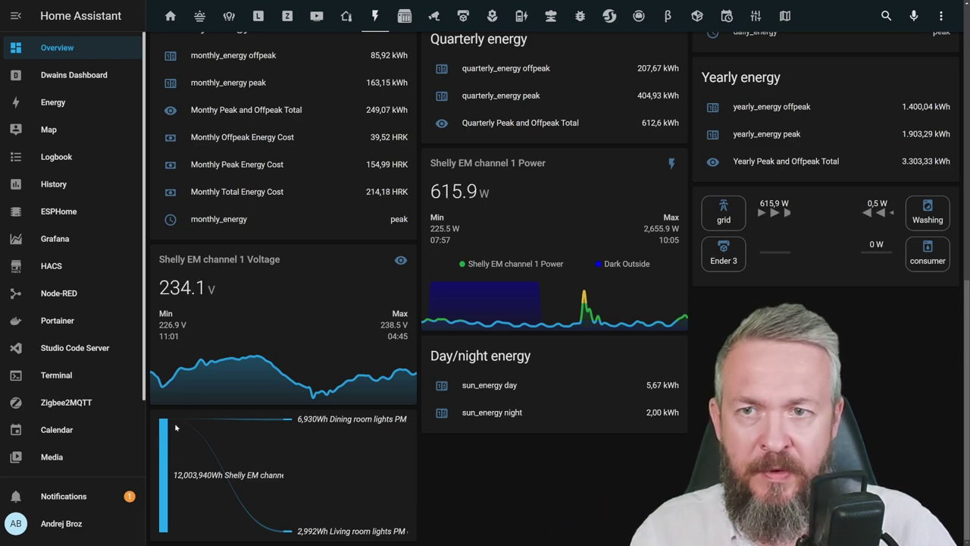
scroll(175, 429, up, 10)
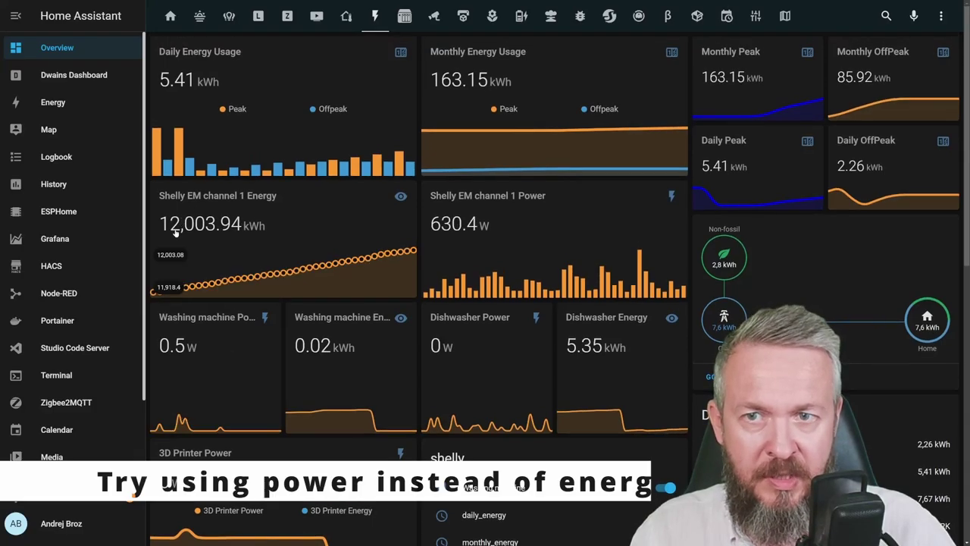
scroll(176, 232, down, 10)
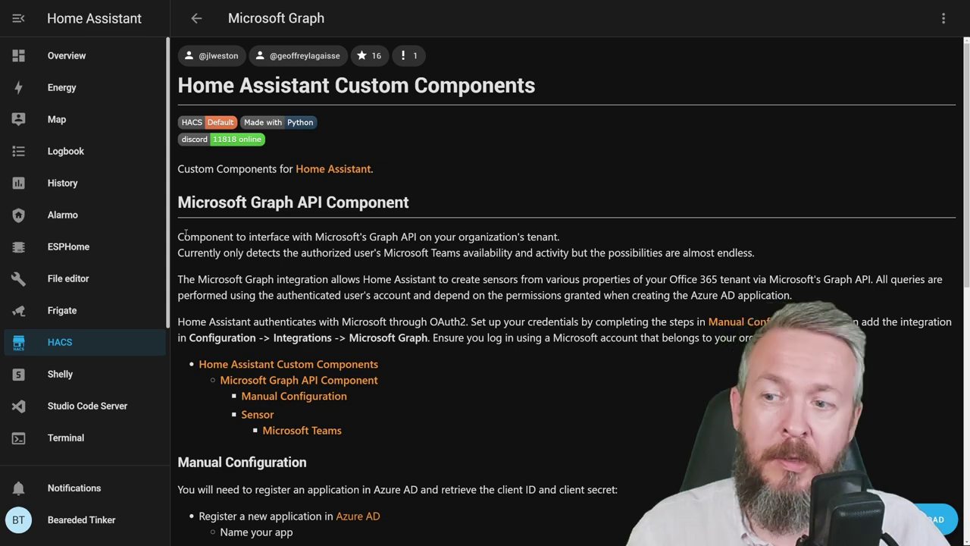
Find the Flexible Horseshoe Card in HACS Frontend by searching 'hor' and download version 0.9.0
click(53, 347)
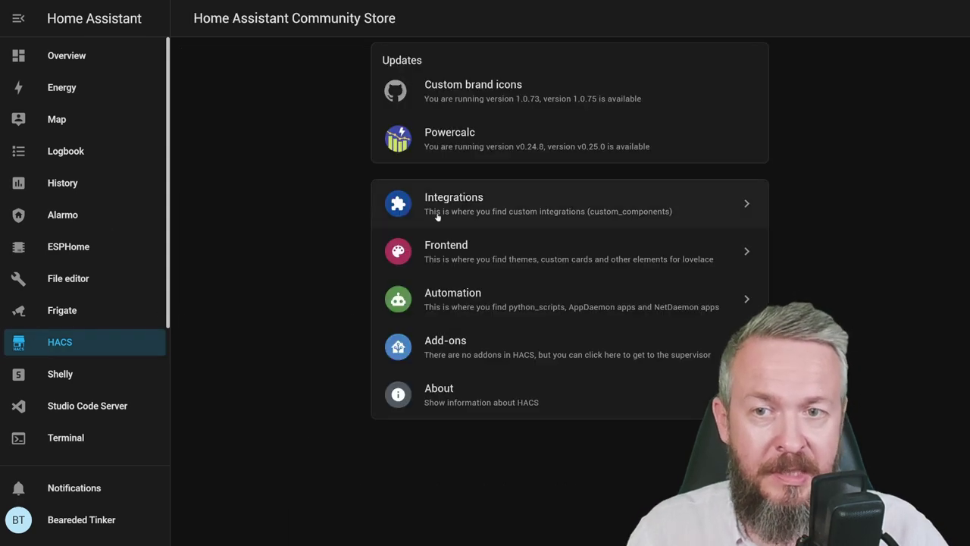
click(497, 253)
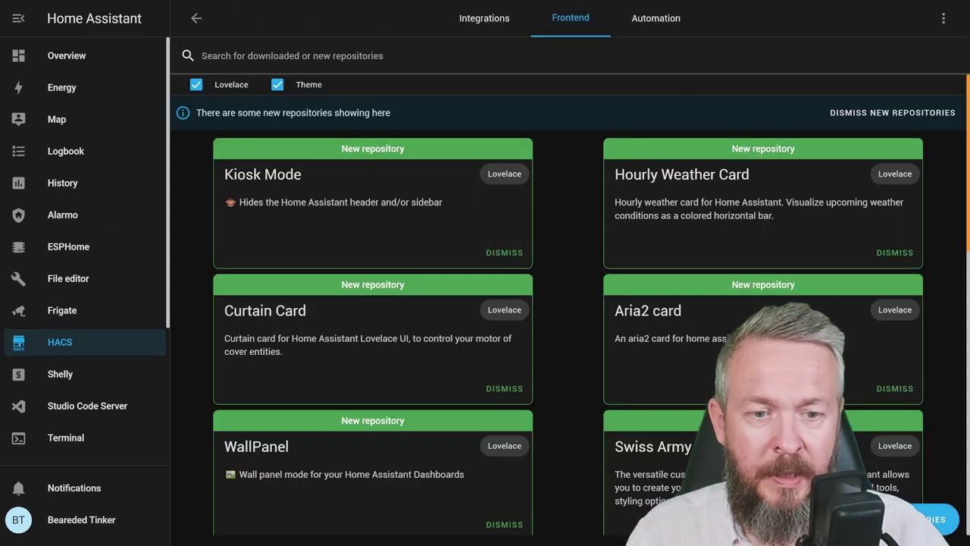
click(932, 519)
click(518, 92)
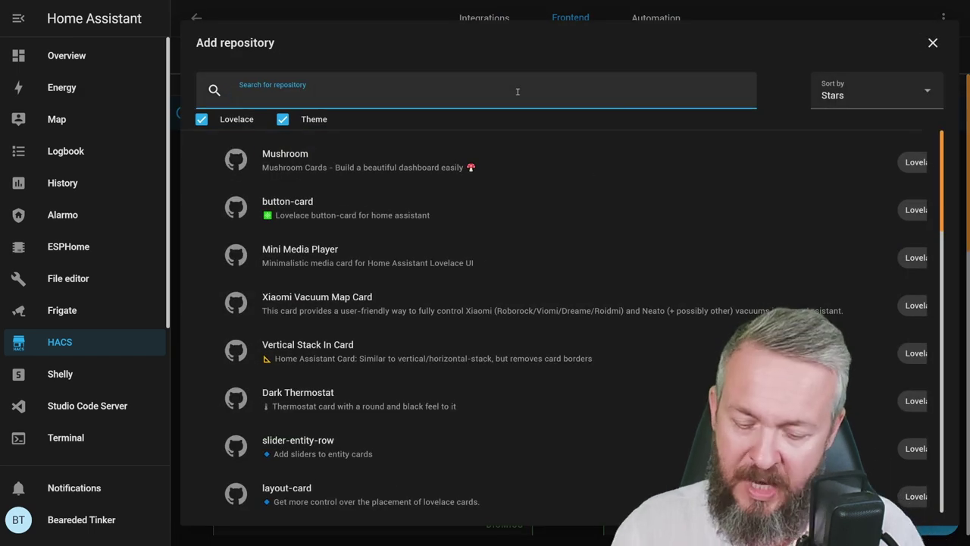
text(hor)
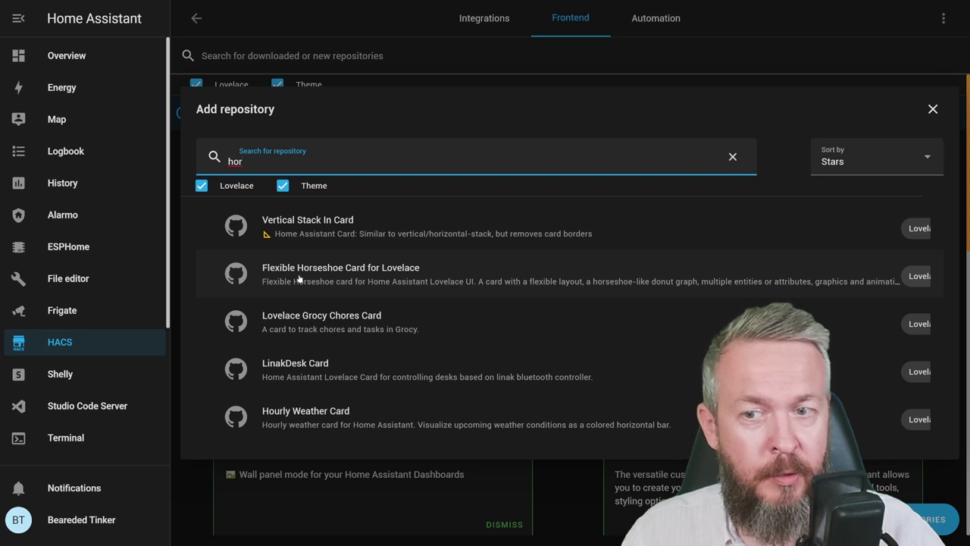
click(335, 279)
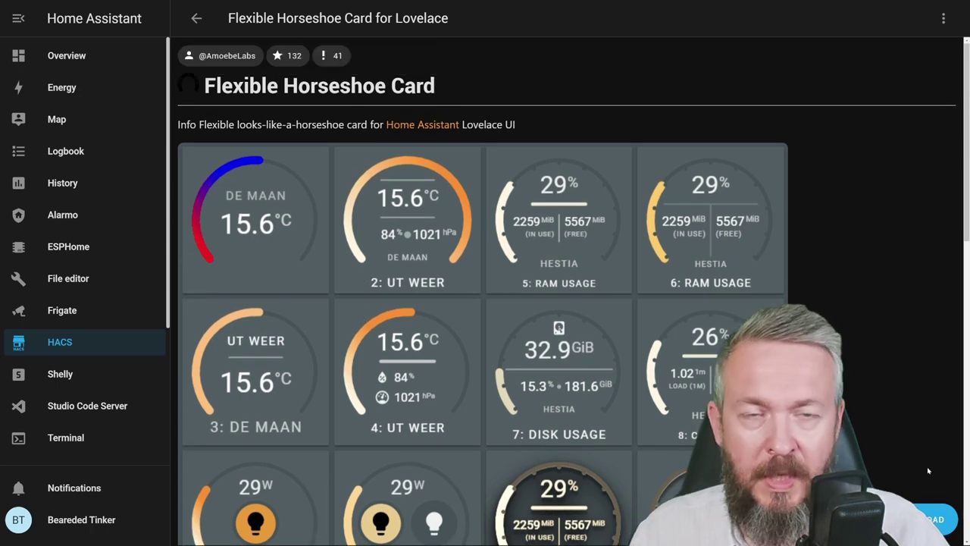
click(937, 519)
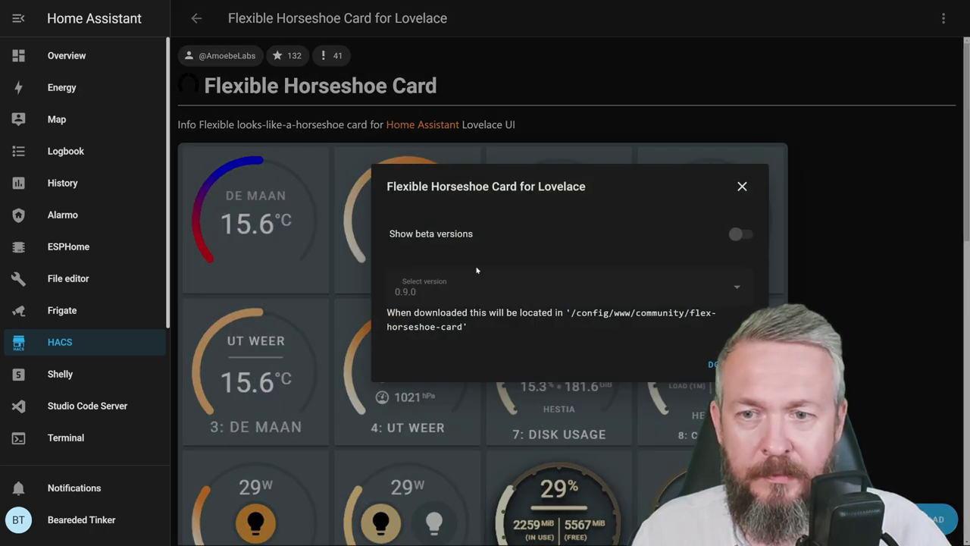
click(715, 364)
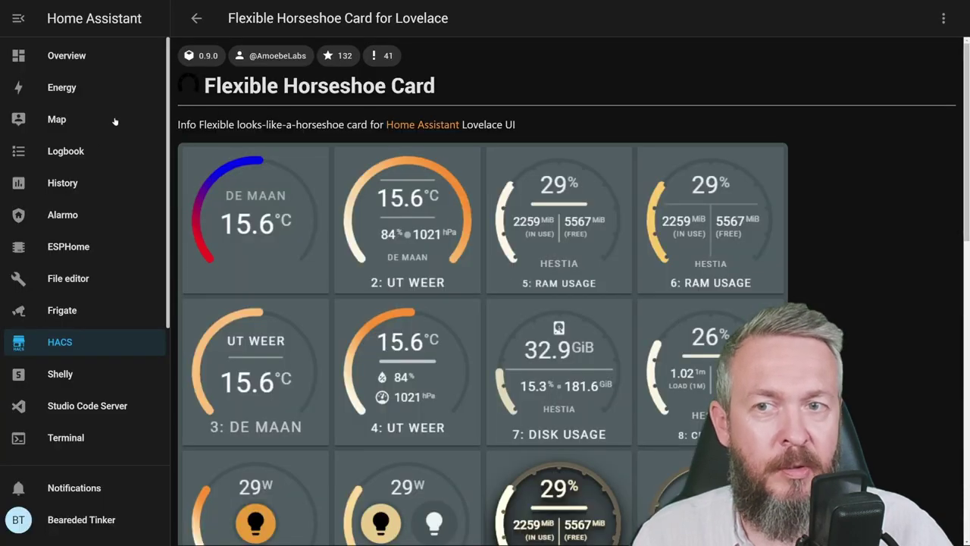
Edit the Overview graphs view, add a card, search 'horse' and choose the Manual card
click(122, 64)
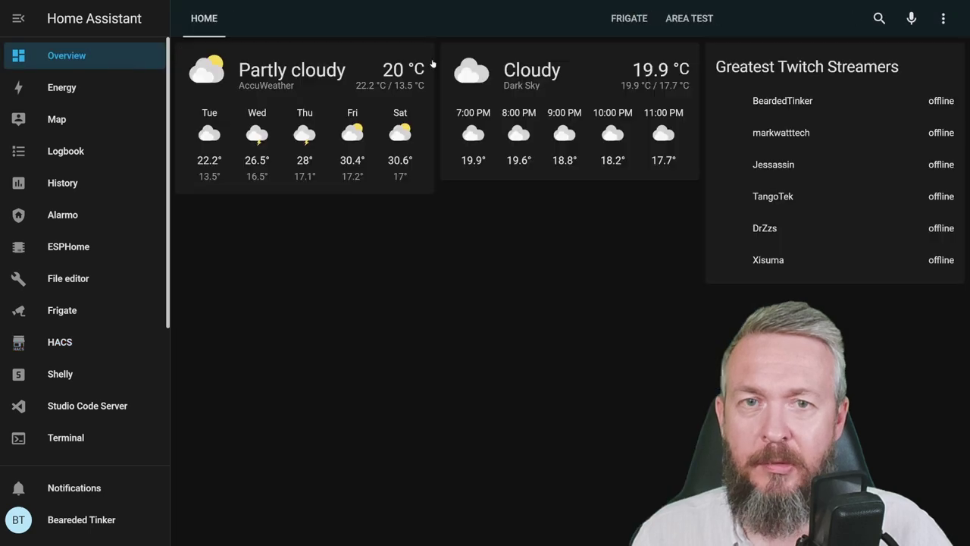
click(773, 19)
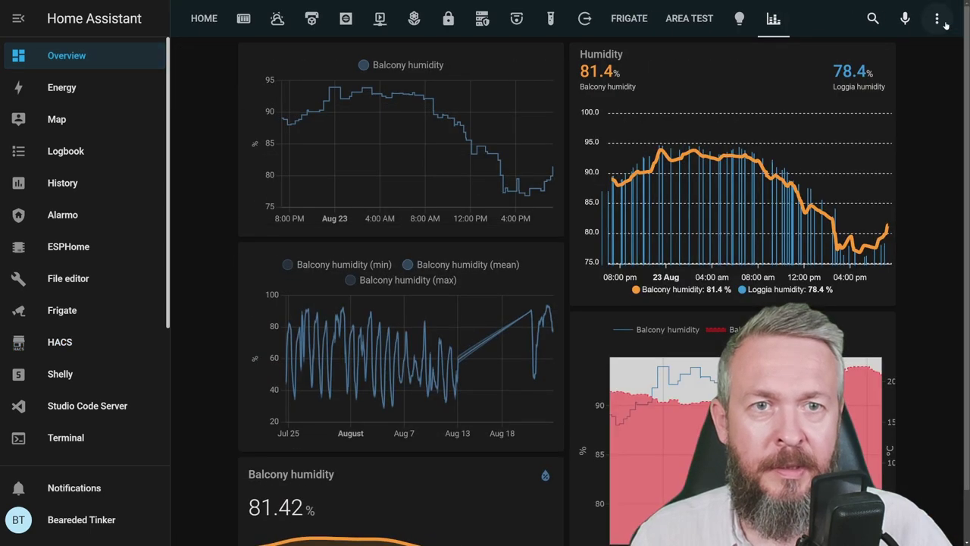
click(936, 18)
click(885, 55)
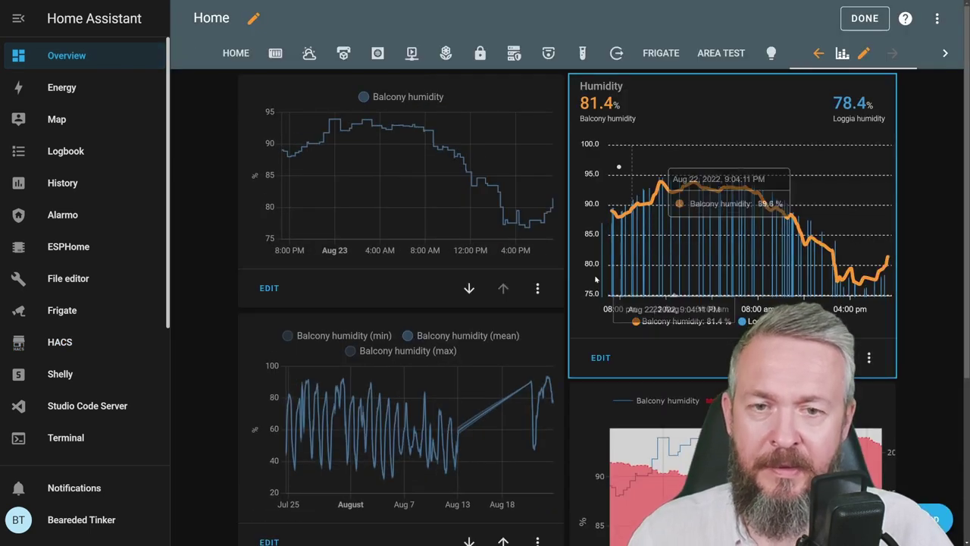
scroll(623, 166, down, 2)
click(931, 519)
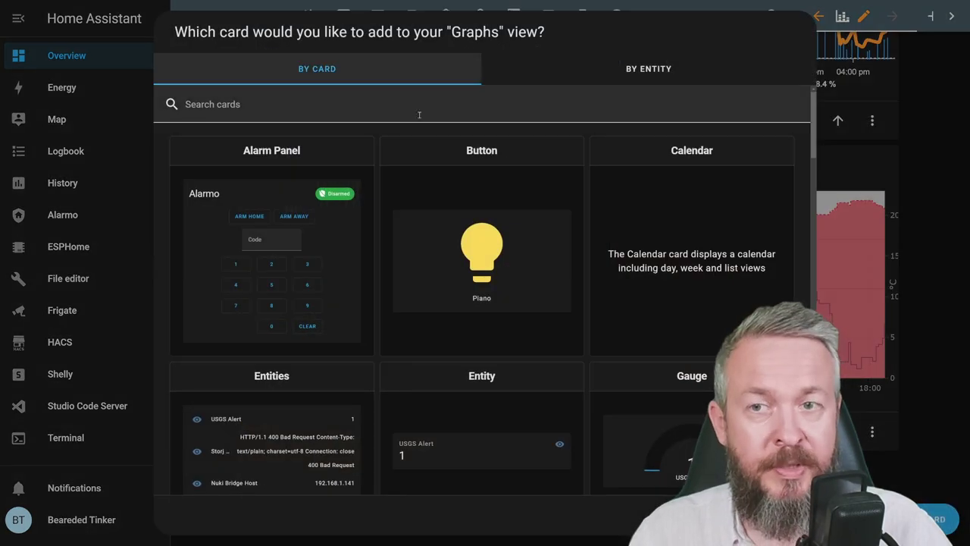
click(376, 109)
text(horse)
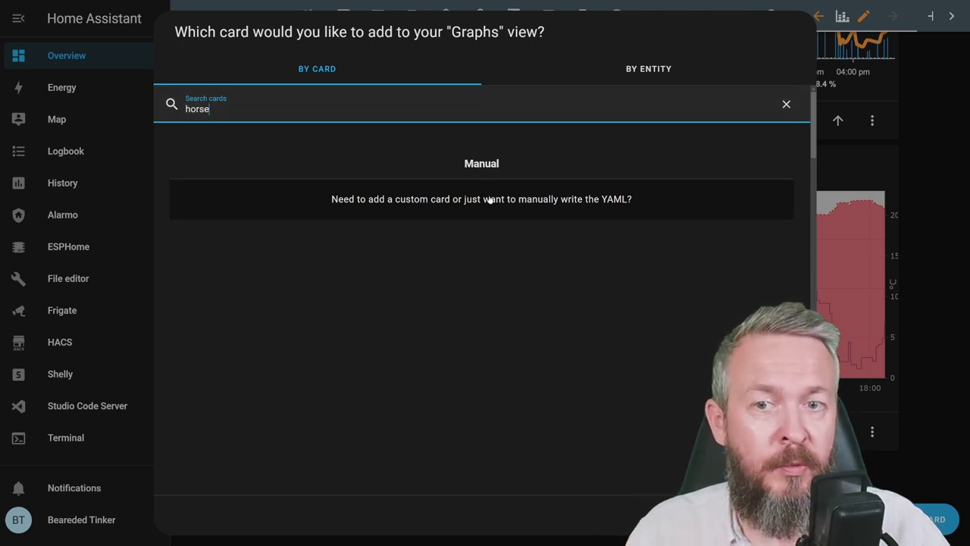
click(489, 167)
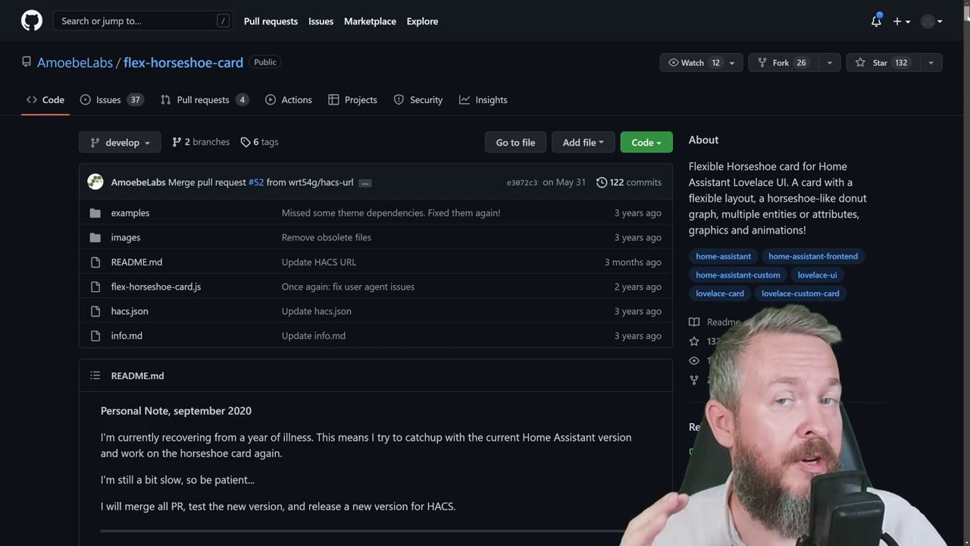
Scroll the flex-horseshoe-card README down to its example card YAML
scroll(376, 303, down, 20)
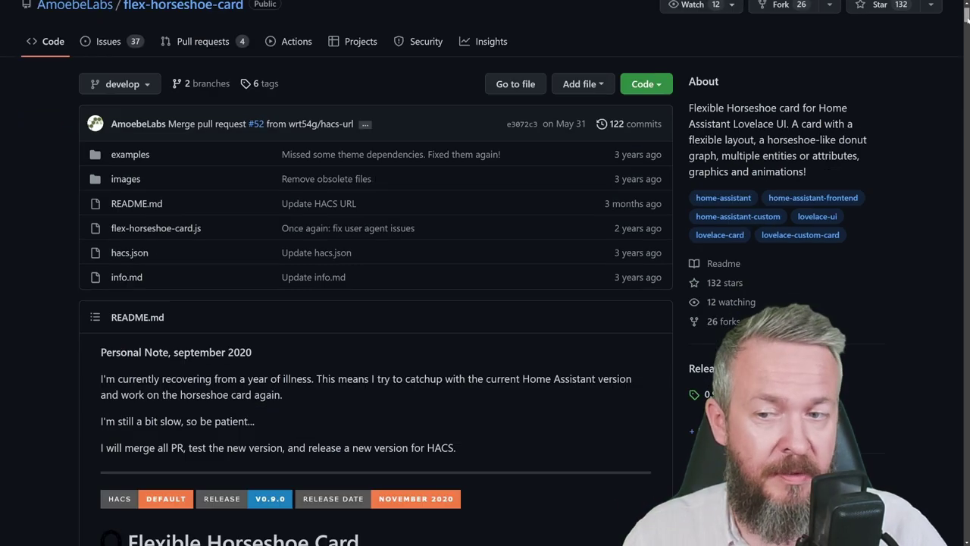
scroll(376, 303, down, 15)
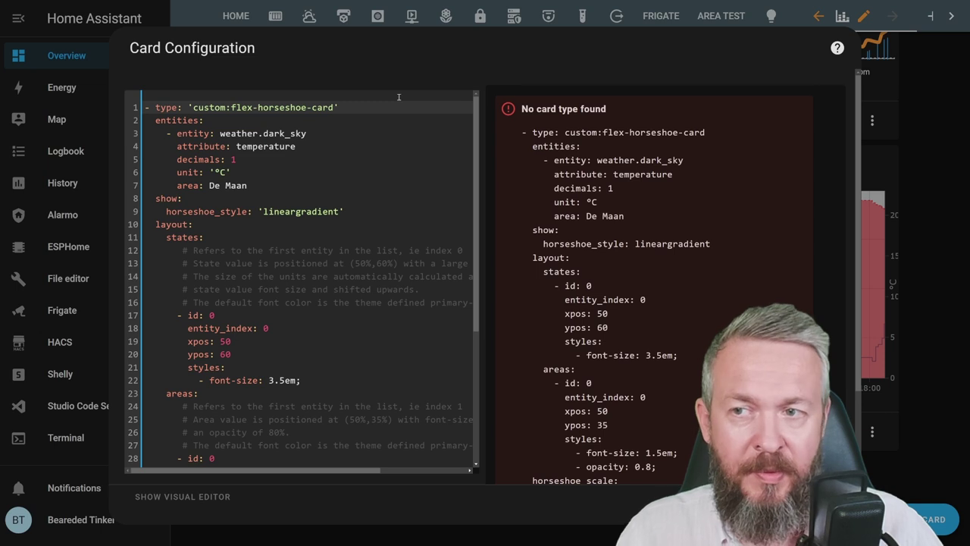
Remove the leading list dash from the type line and outdent the entities and entity lines
key(Delete)
key(Delete)
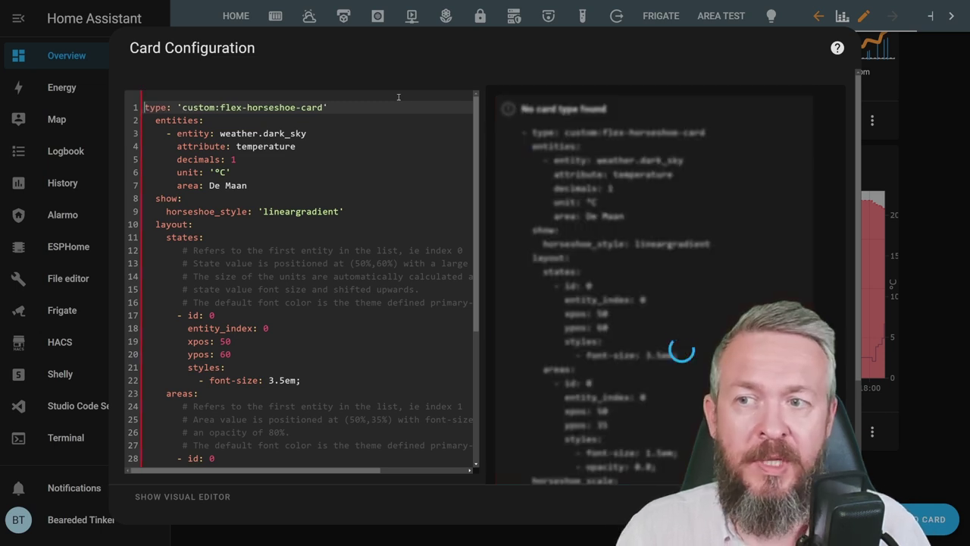
key(Down)
key(Delete)
key(Delete)
key(Down)
key(Delete)
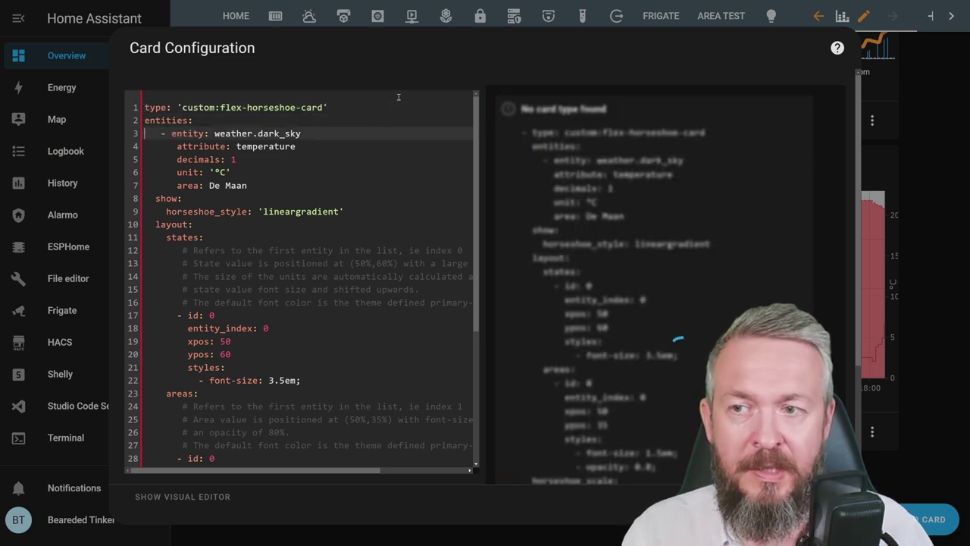
key(Delete)
key(Down)
key(Delete)
key(Delete)
key(Down)
key(Delete)
key(Delete)
key(Down)
key(Delete)
Outdent the unit, area, show, horseshoe_style, layout, states and comment lines of the card YAML
key(Delete)
key(Down)
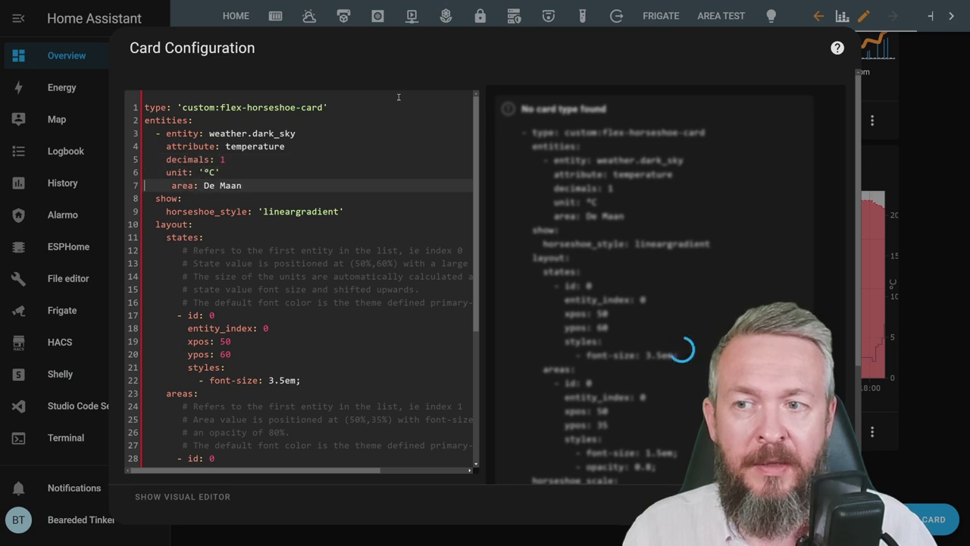
key(Delete)
key(Delete)
key(Down)
key(Delete)
key(Delete)
key(Down)
key(Delete)
key(Delete)
key(Down)
key(Delete)
key(Delete)
key(Down)
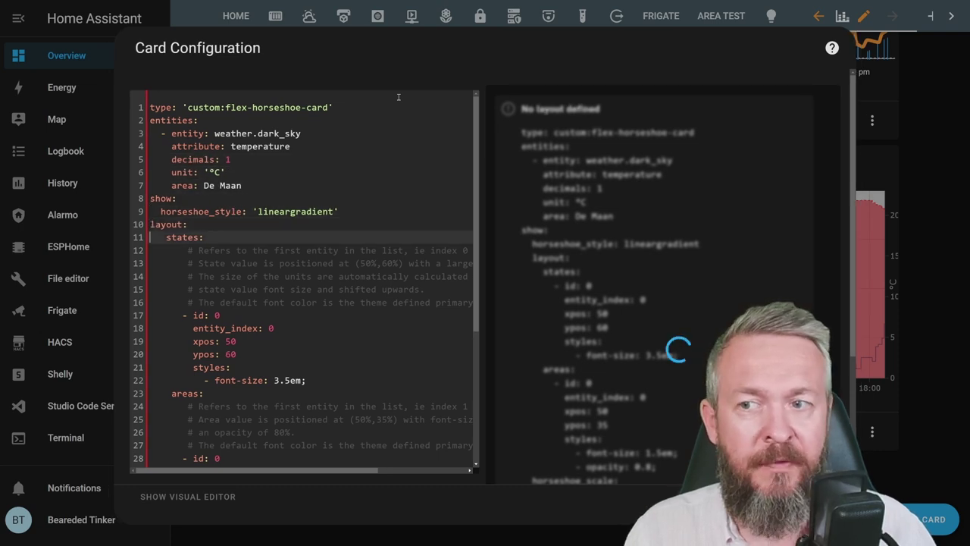
key(Delete)
key(Delete)
key(Down)
key(Delete)
key(Delete)
key(Down)
key(Delete)
key(Delete)
key(Down)
key(Delete)
key(Delete)
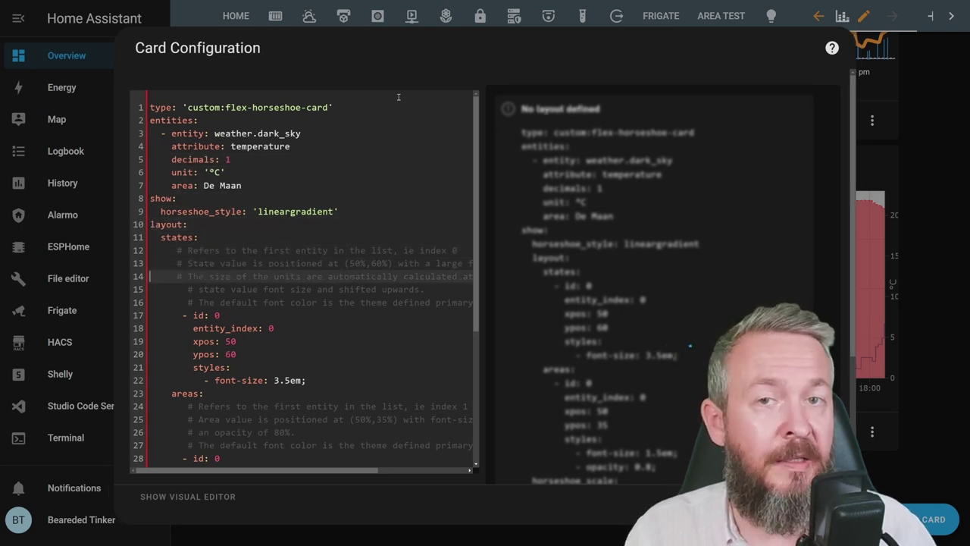
key(Down)
key(Delete)
key(Delete)
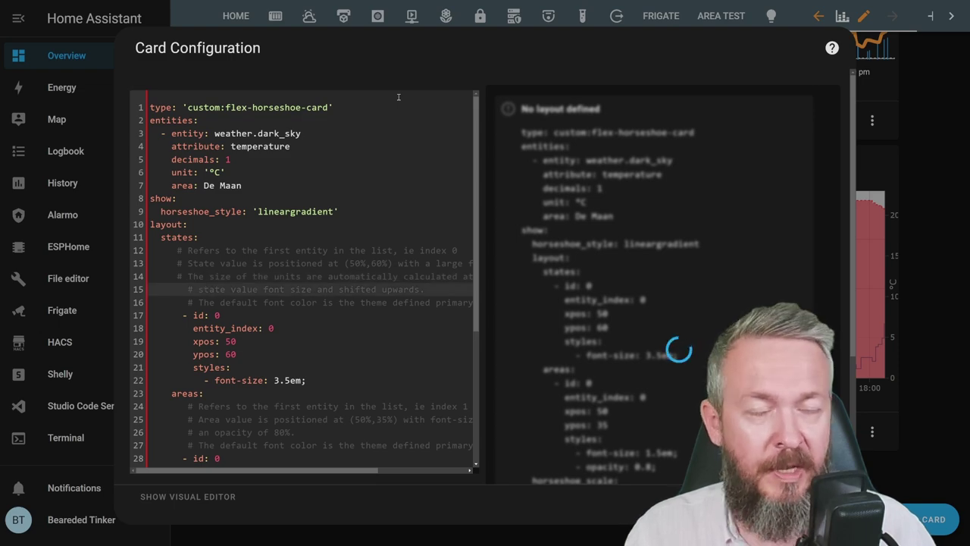
key(Down)
key(Delete)
key(Delete)
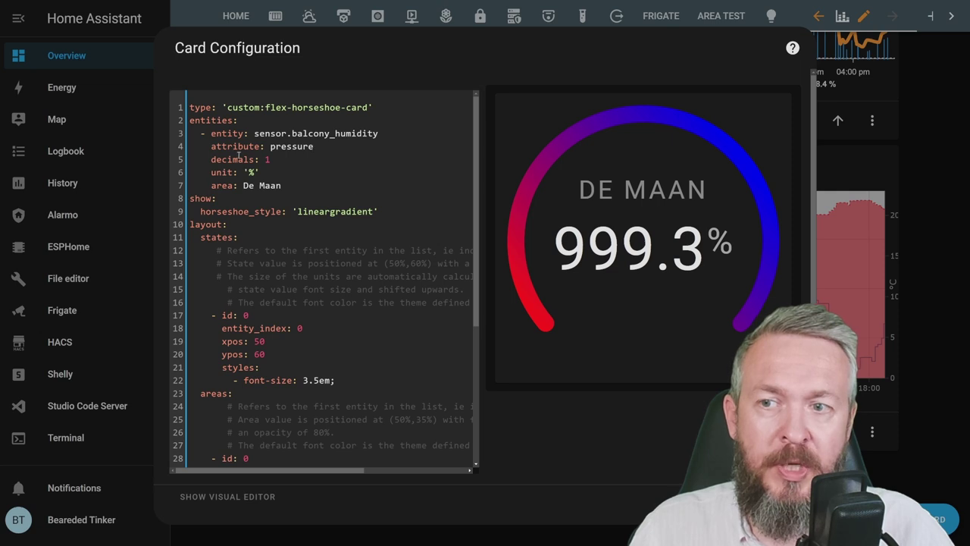
Change the horseshoe card's decimals setting from 1 to 0 in the YAML
click(337, 161)
key(BackSpace)
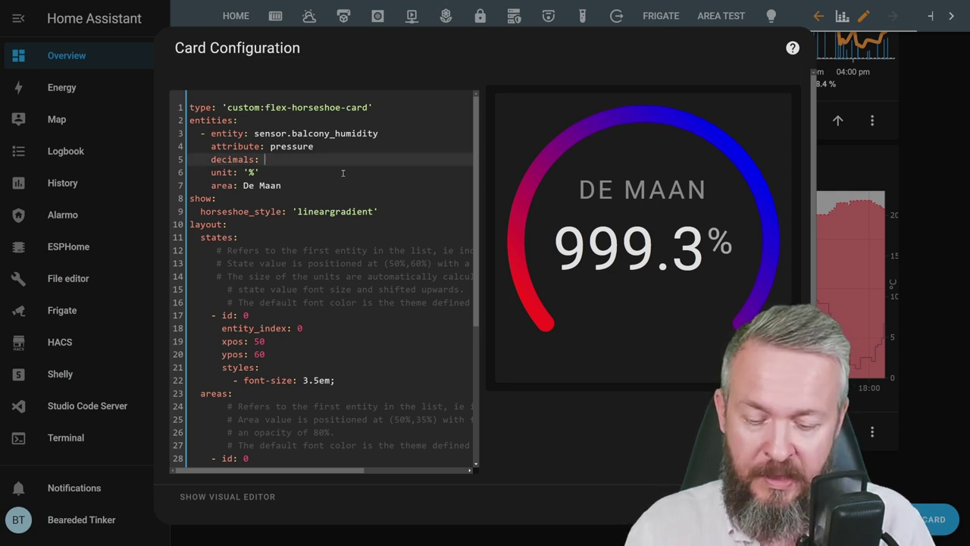
text(0)
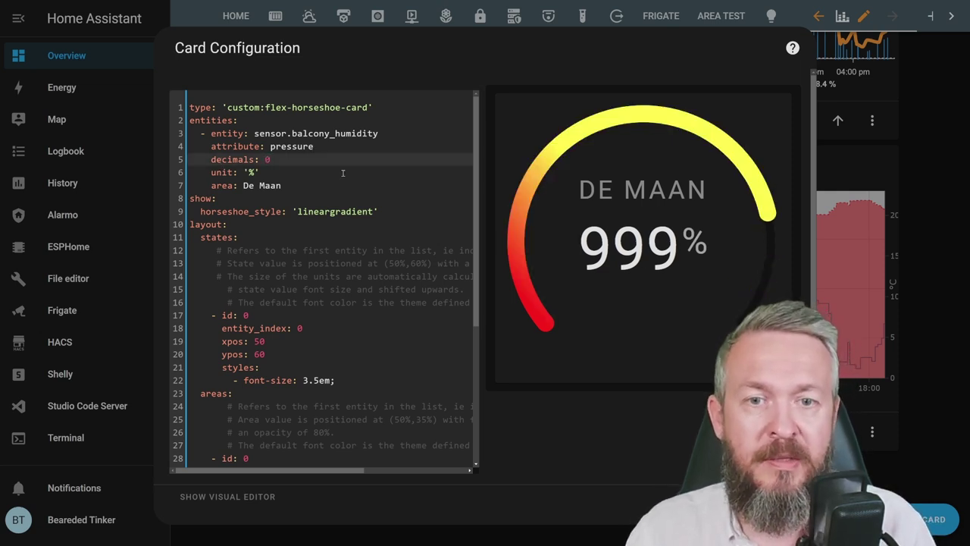
click(256, 172)
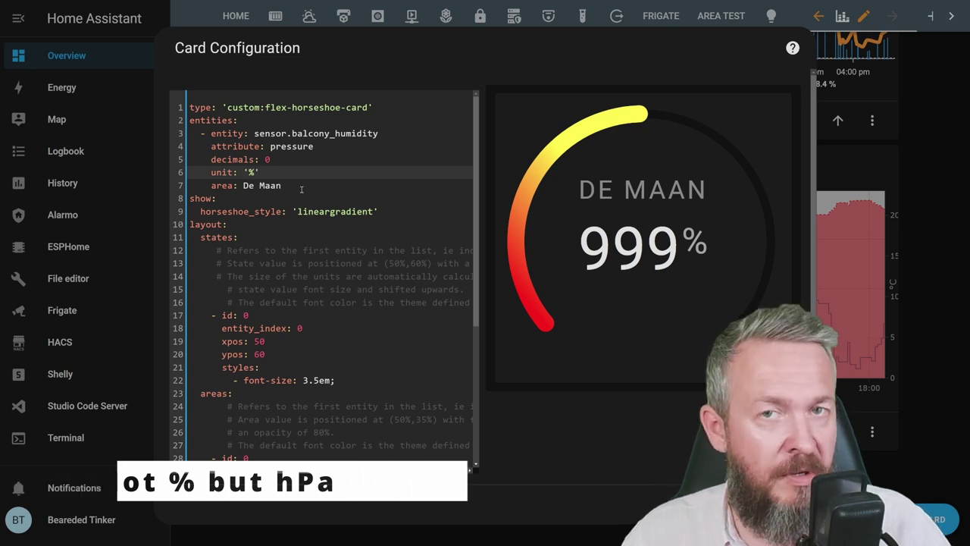
scroll(301, 190, down, 5)
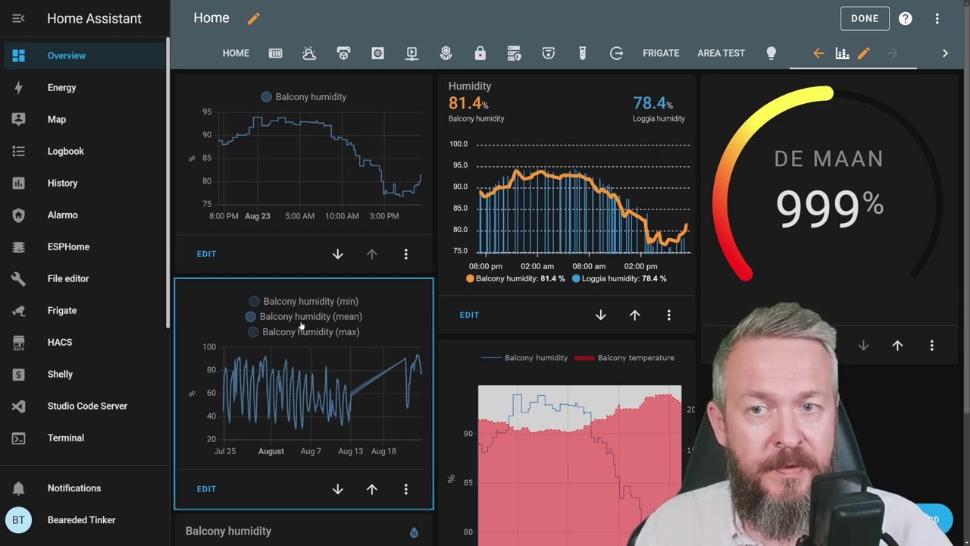
Scroll the Graphs dashboard down and back up to review the new DE MAAN horseshoe gauge
scroll(315, 363, down, 2)
scroll(541, 165, up, 2)
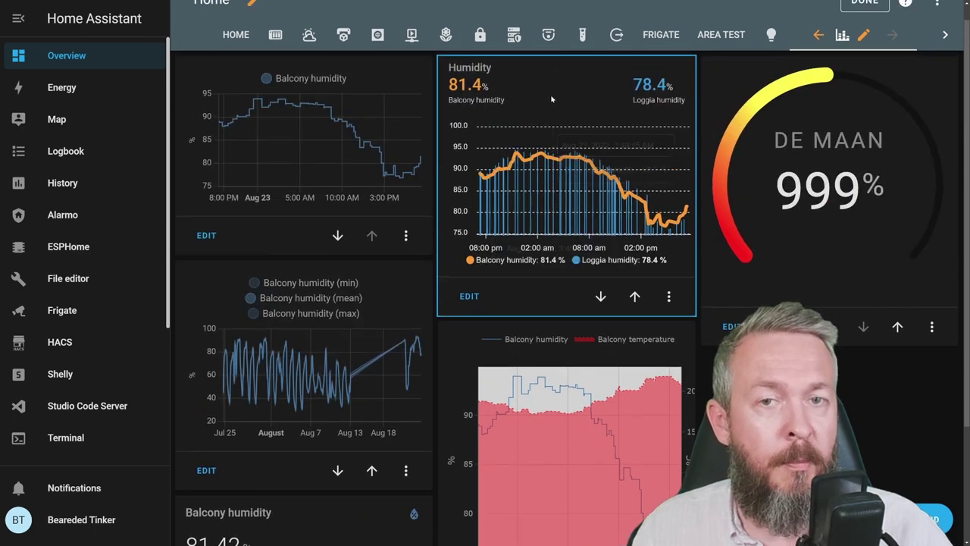